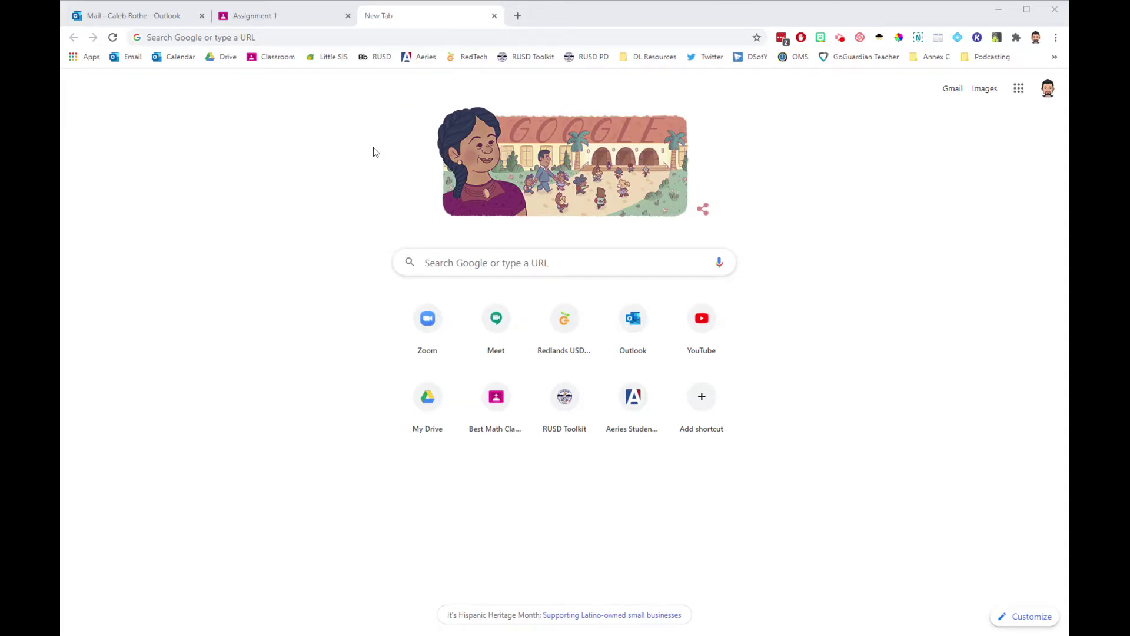
Step: Launch Kami in a new tab from its Chrome toolbar extension icon
click(977, 37)
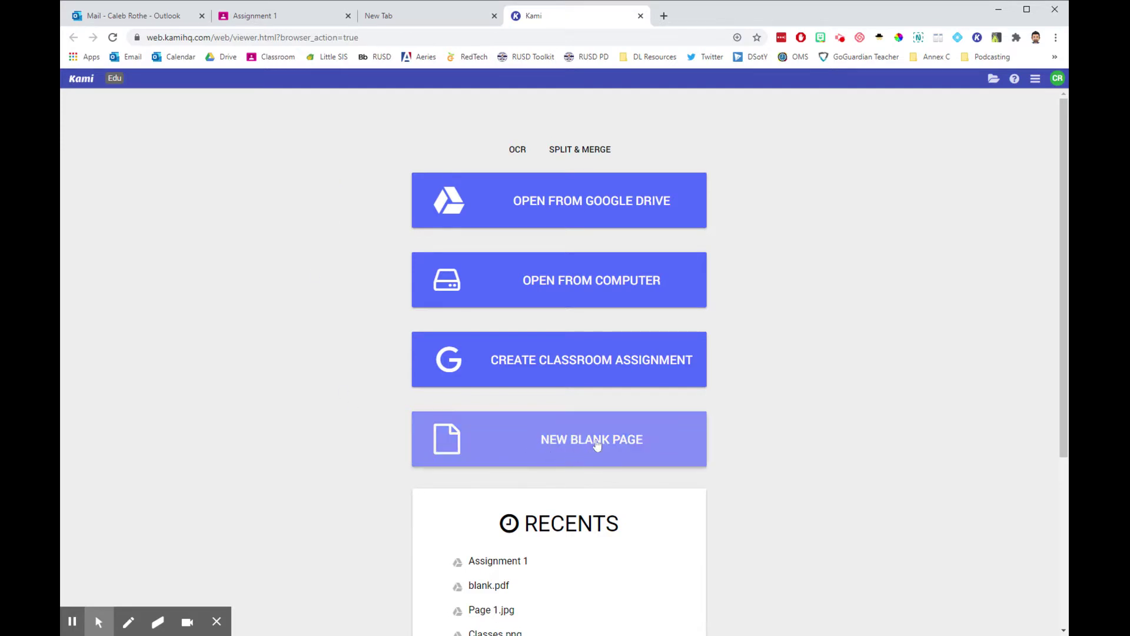
Step: Create blank.pdf with one Blank Page (How Many 1)
click(560, 444)
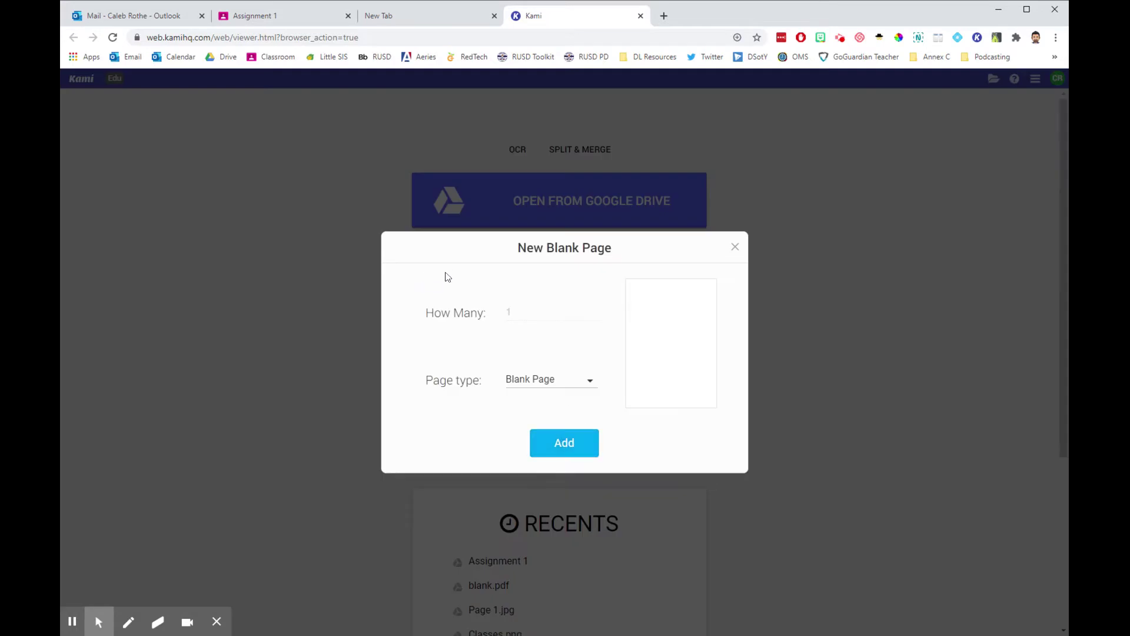
click(555, 384)
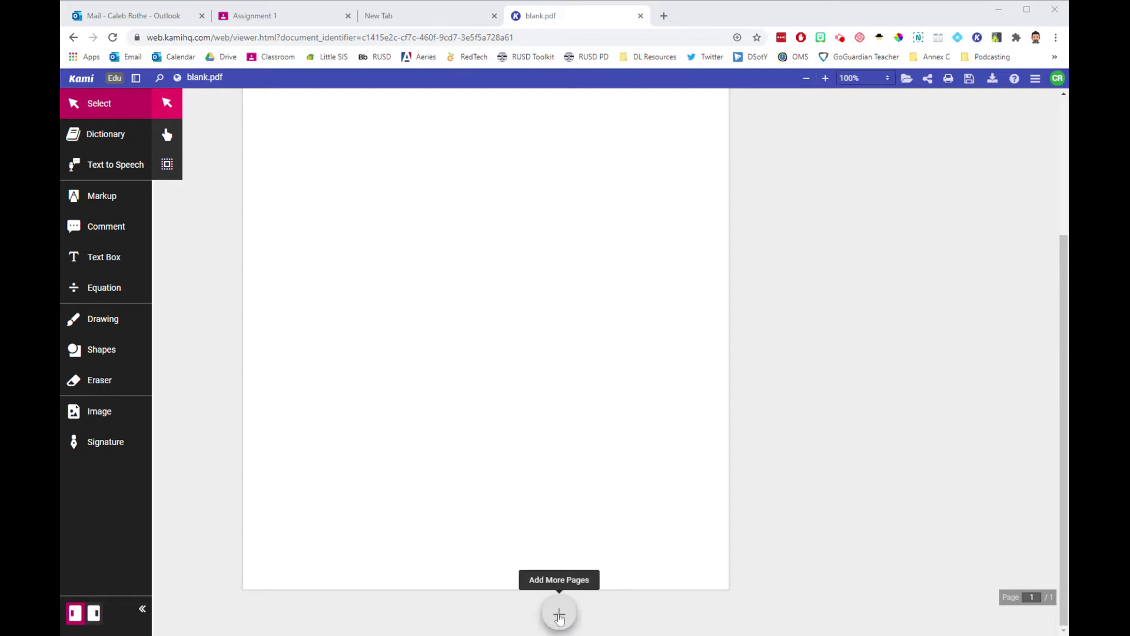
Step: Upload blank.pdf to Drive and request 3 additional blank pages
click(559, 615)
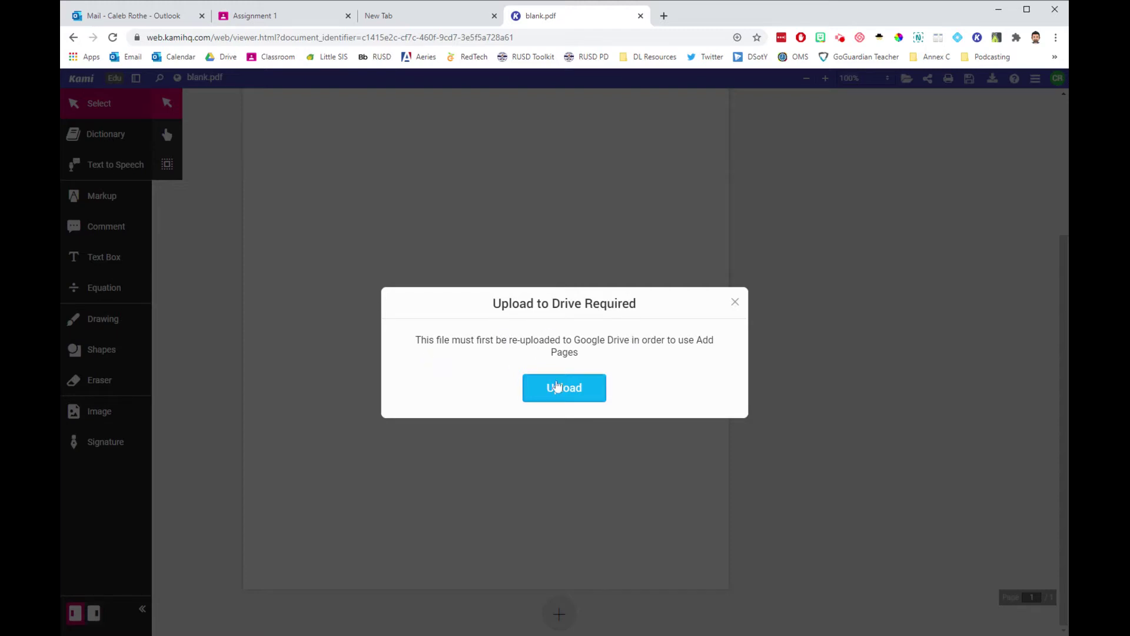
click(565, 394)
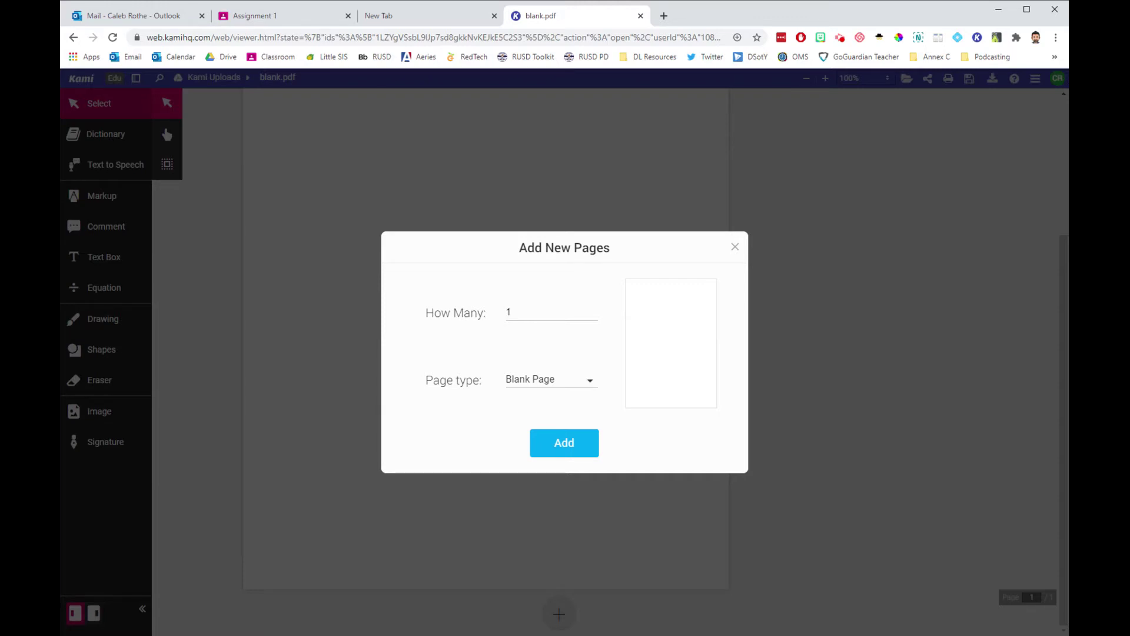
double_click(506, 313)
text(3)
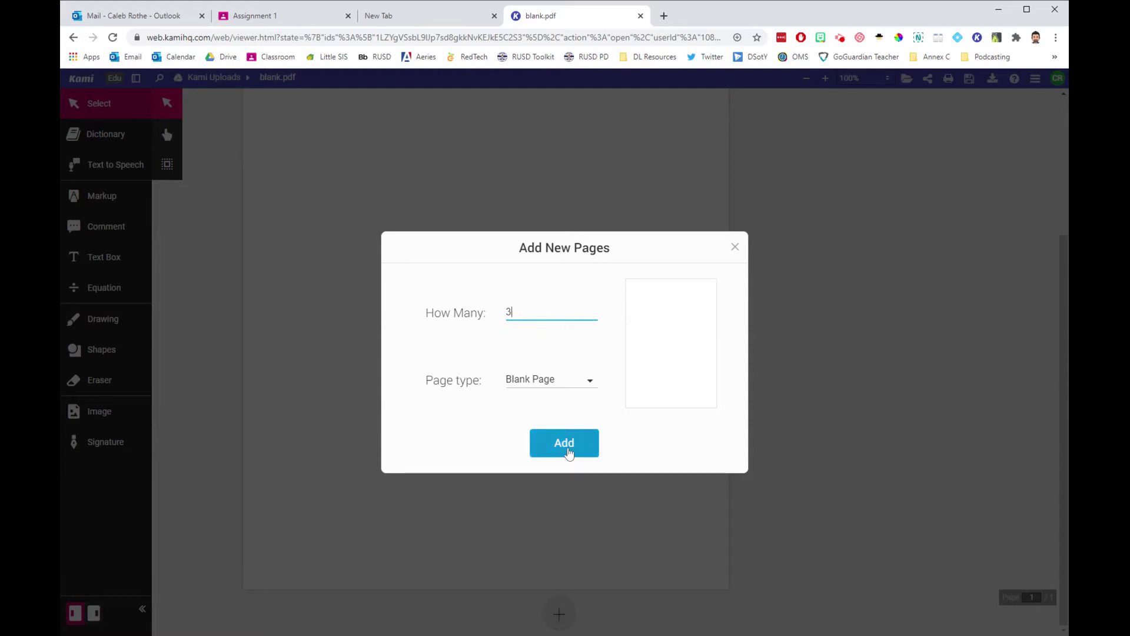
Step: Add the three blank pages so blank.pdf has four pages
click(567, 450)
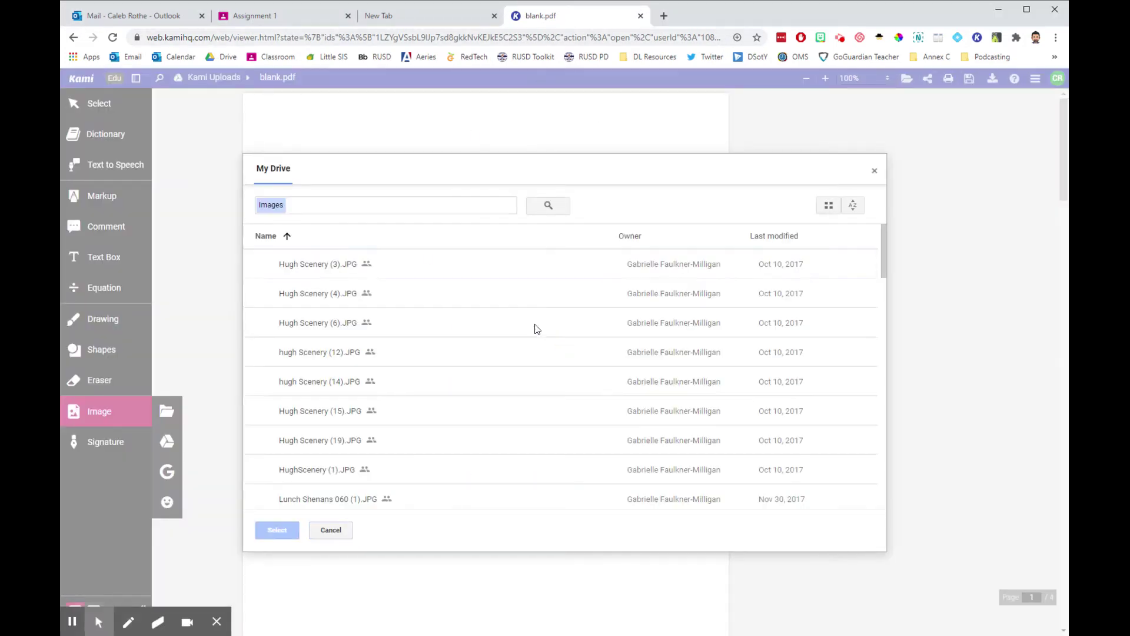
Step: Search Drive images for 'Page 1' and insert Page 1.jpg into the document
drag(884, 253, 886, 243)
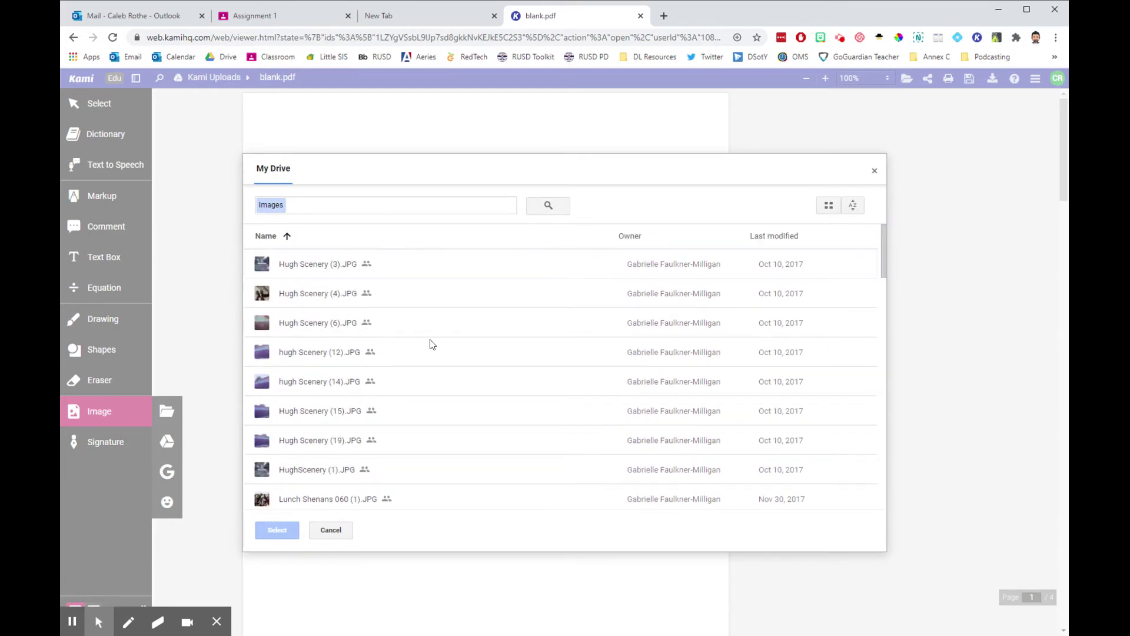
click(293, 206)
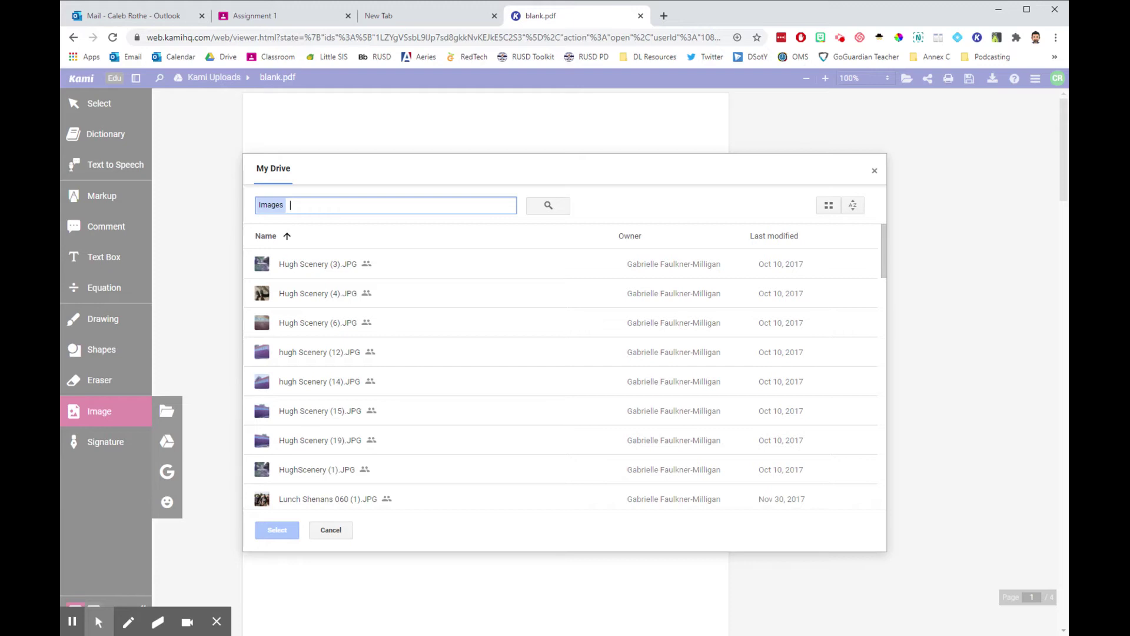
text(Page )
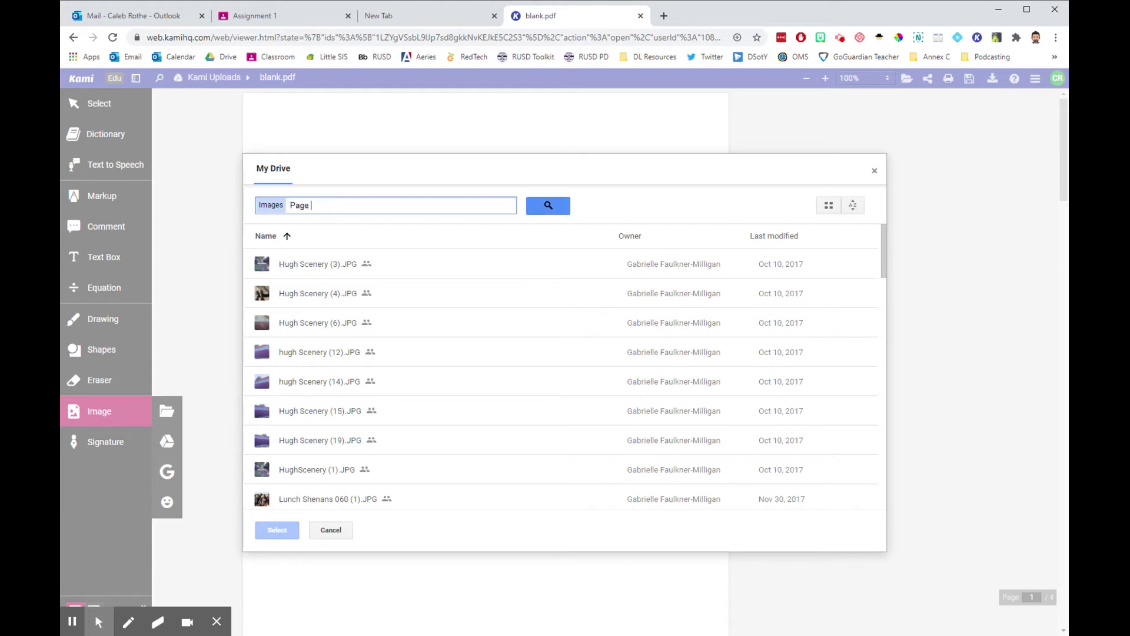
text(1)
click(547, 213)
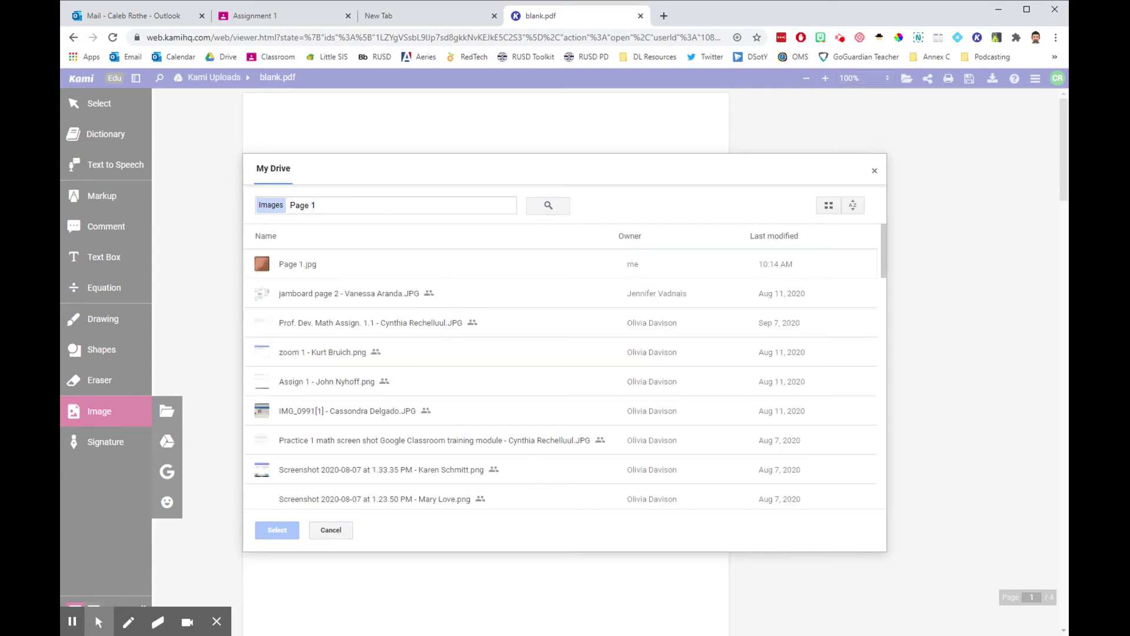
click(297, 272)
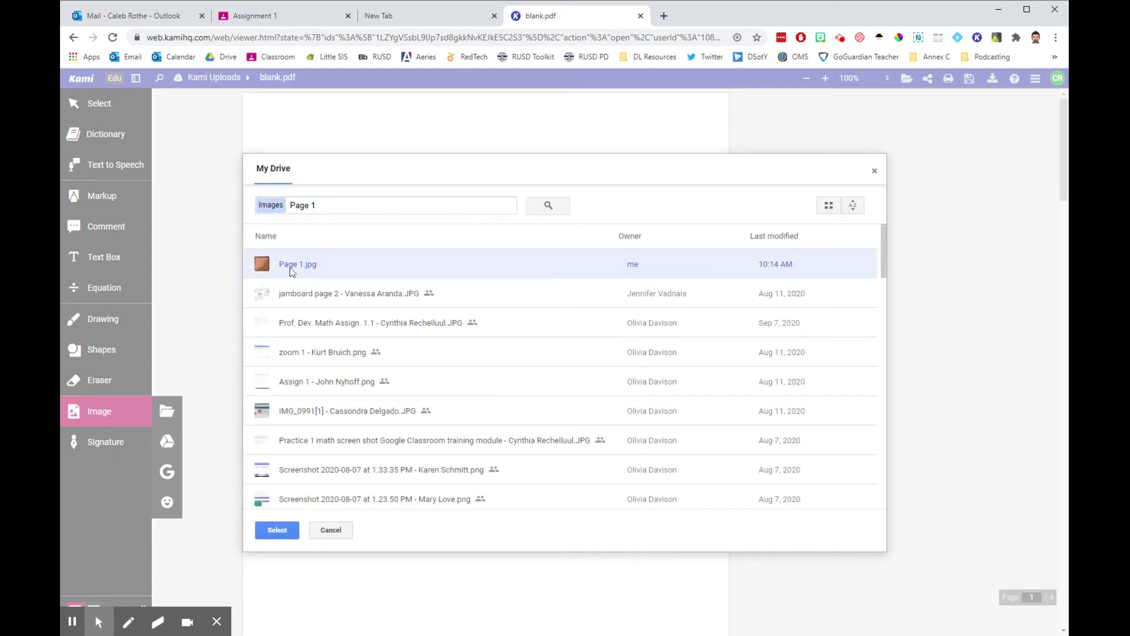
click(277, 531)
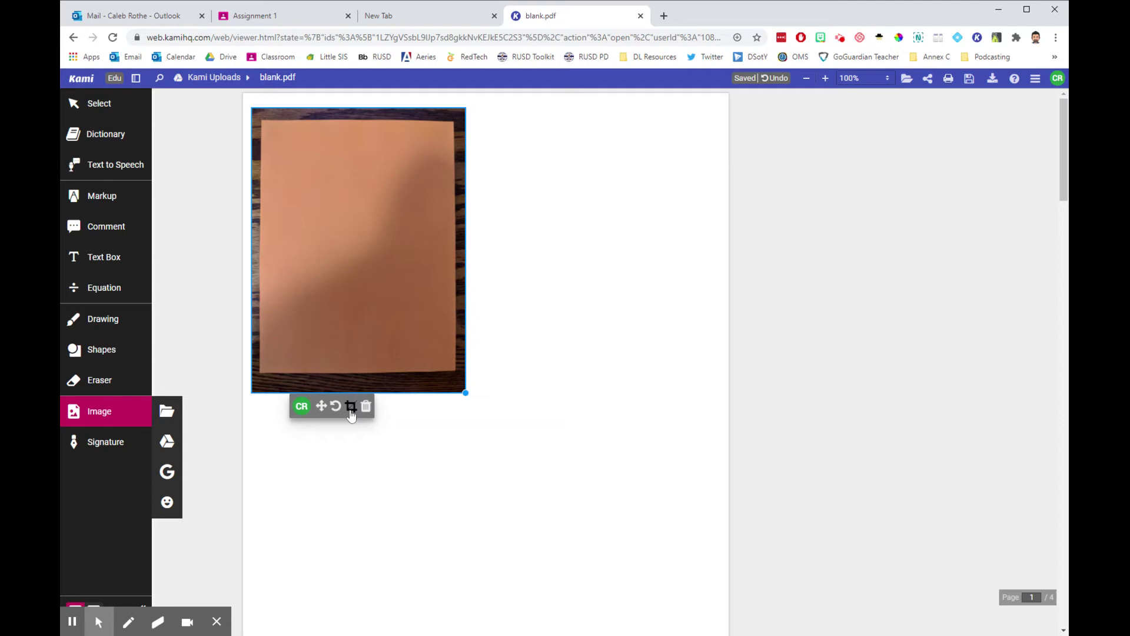
Step: Enlarge the Page 1.jpg photo toward full page size and reposition it on page one
click(263, 379)
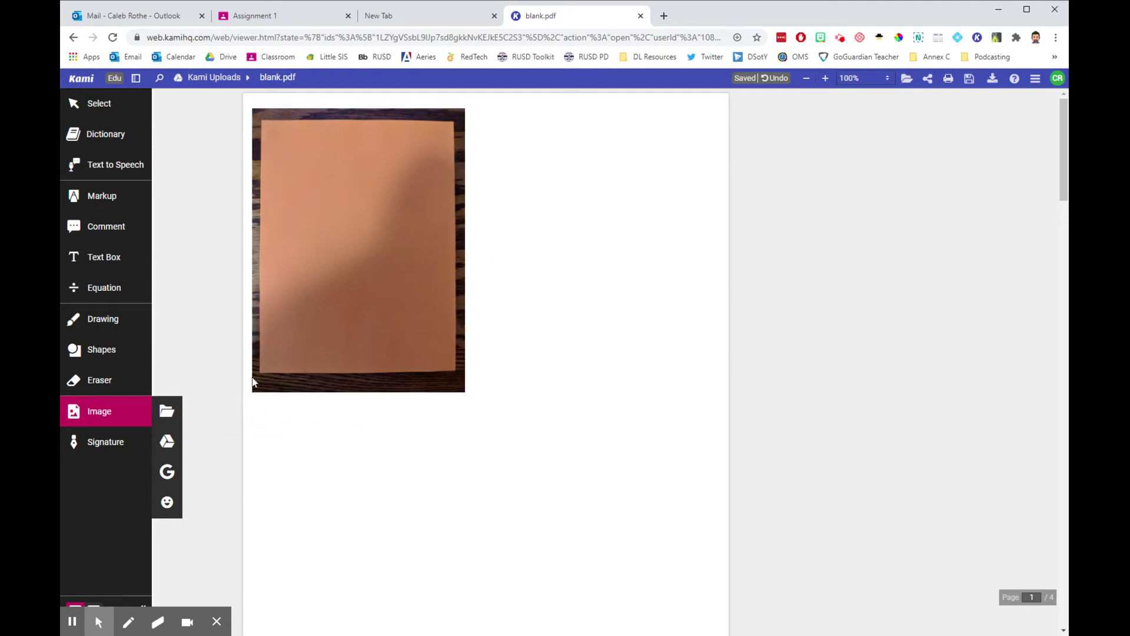
click(466, 396)
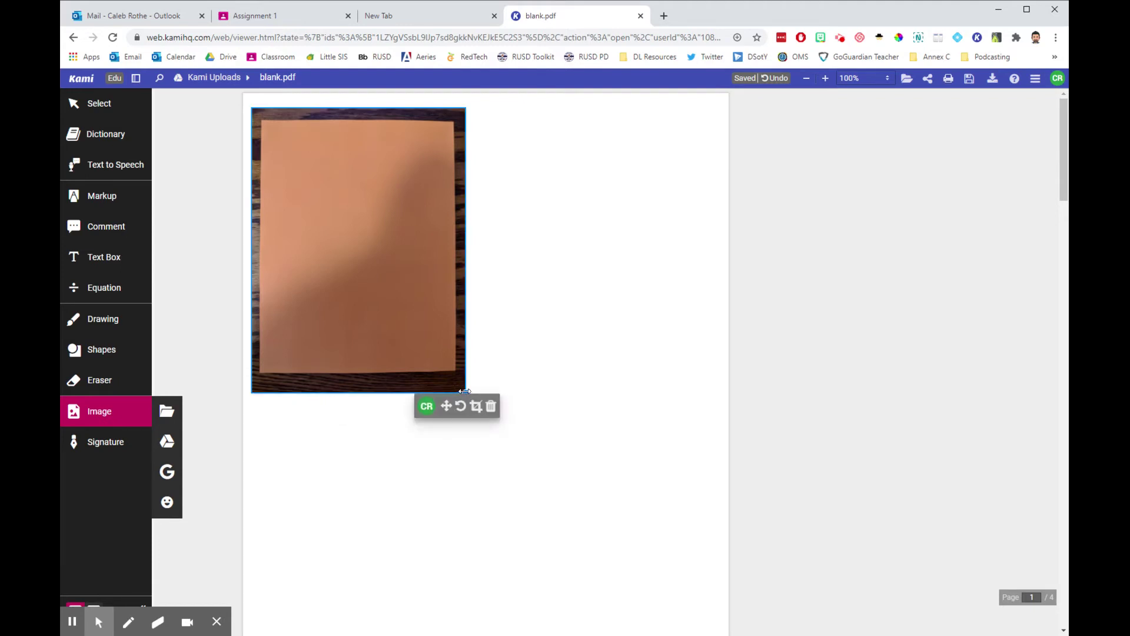
drag(465, 390, 689, 635)
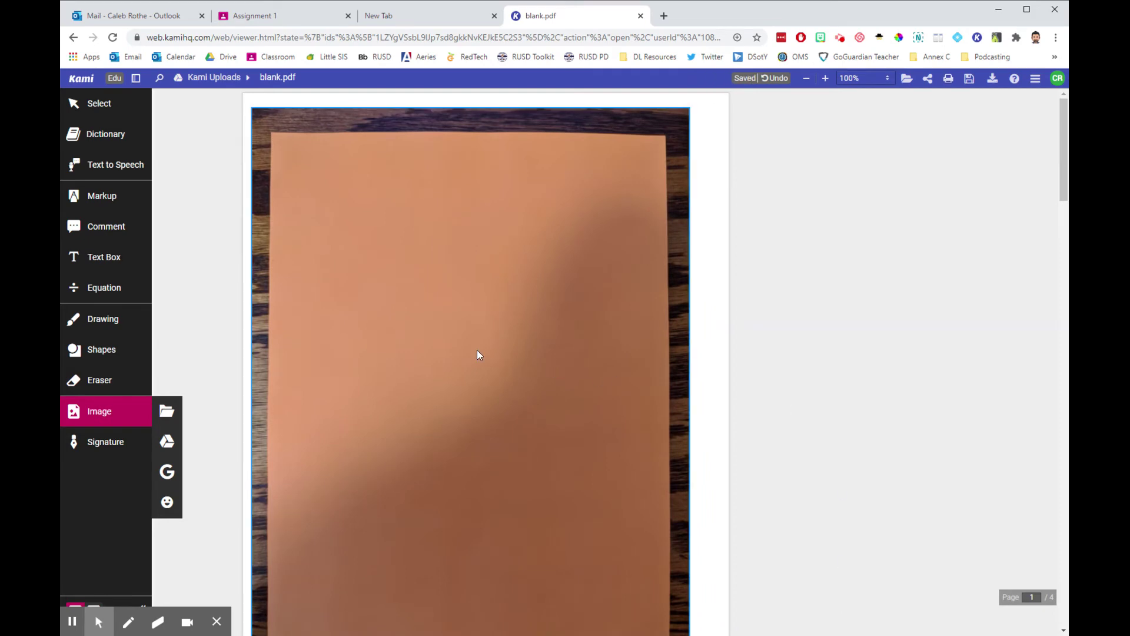
drag(477, 355, 489, 351)
scroll(786, 396, down, 2)
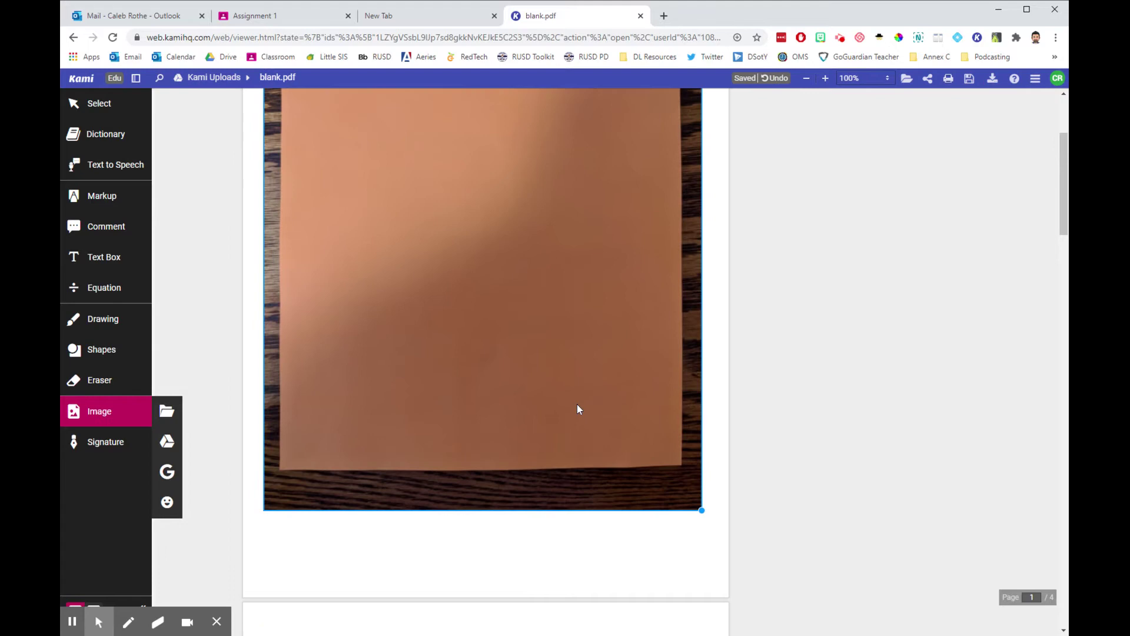
drag(578, 406, 560, 404)
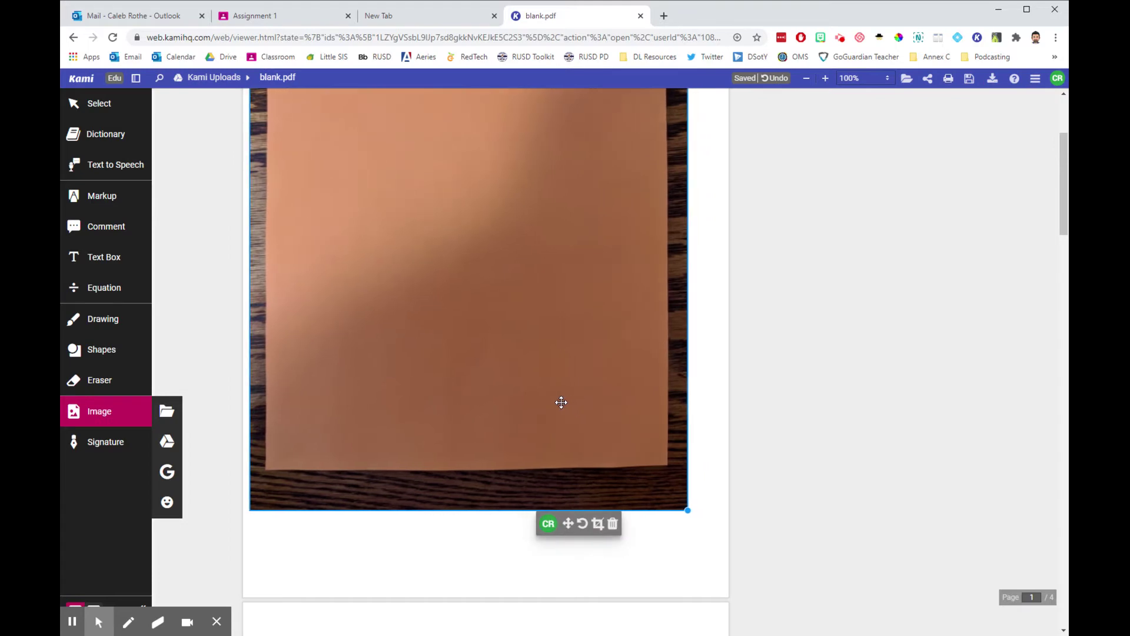
Step: Stretch the photo to the page's bottom edge and centre it
click(686, 511)
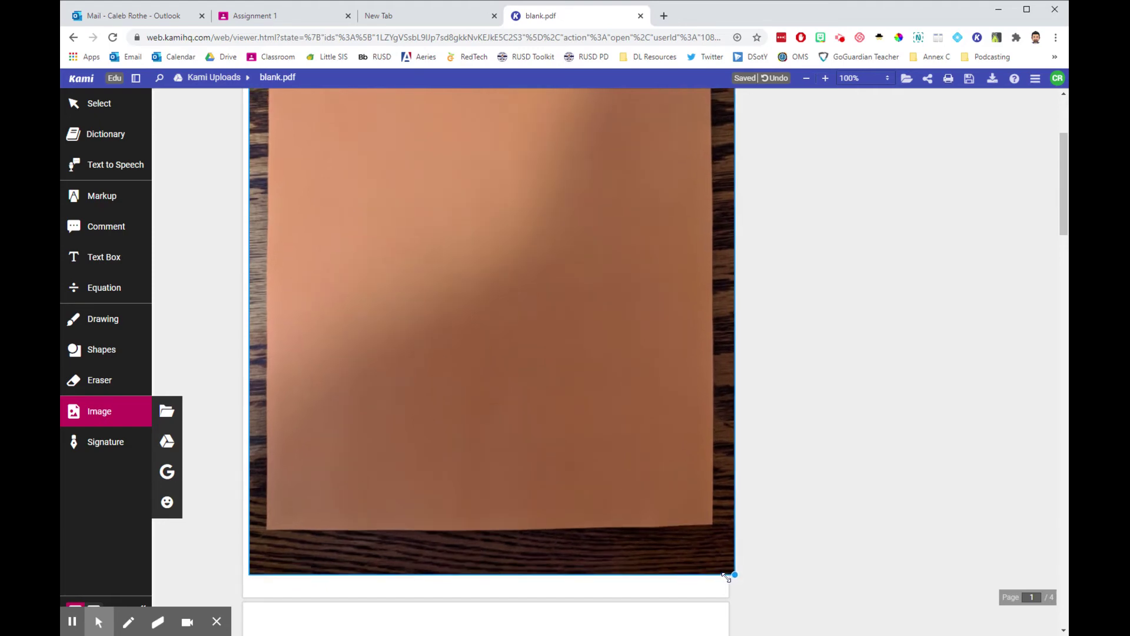
drag(686, 508, 719, 554)
drag(631, 458, 632, 472)
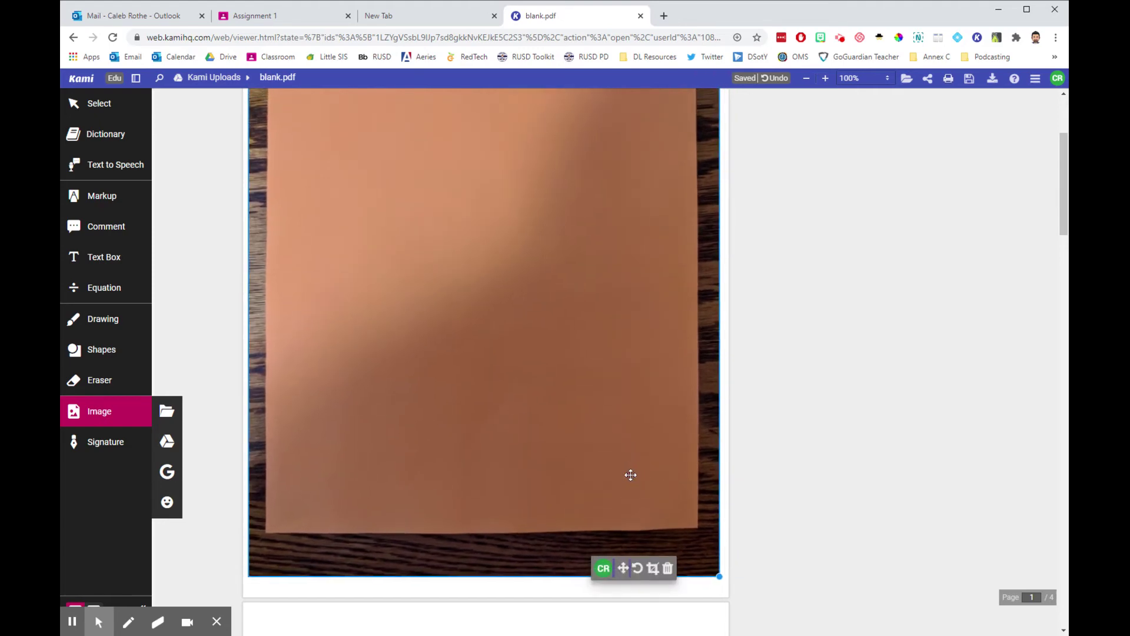
scroll(640, 351, up, 5)
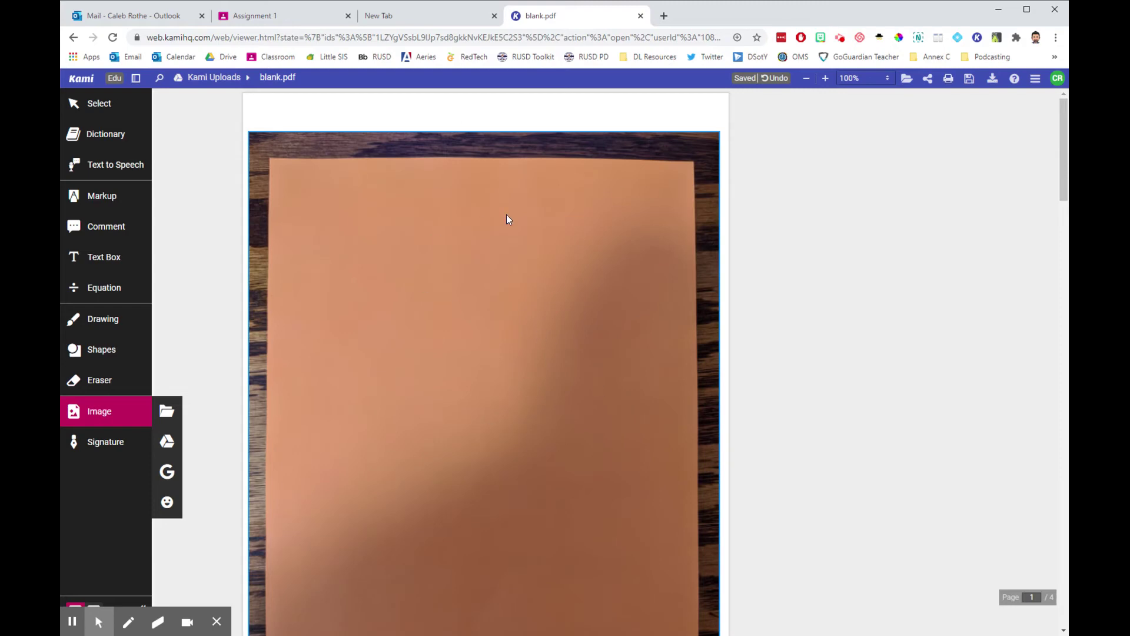
click(760, 178)
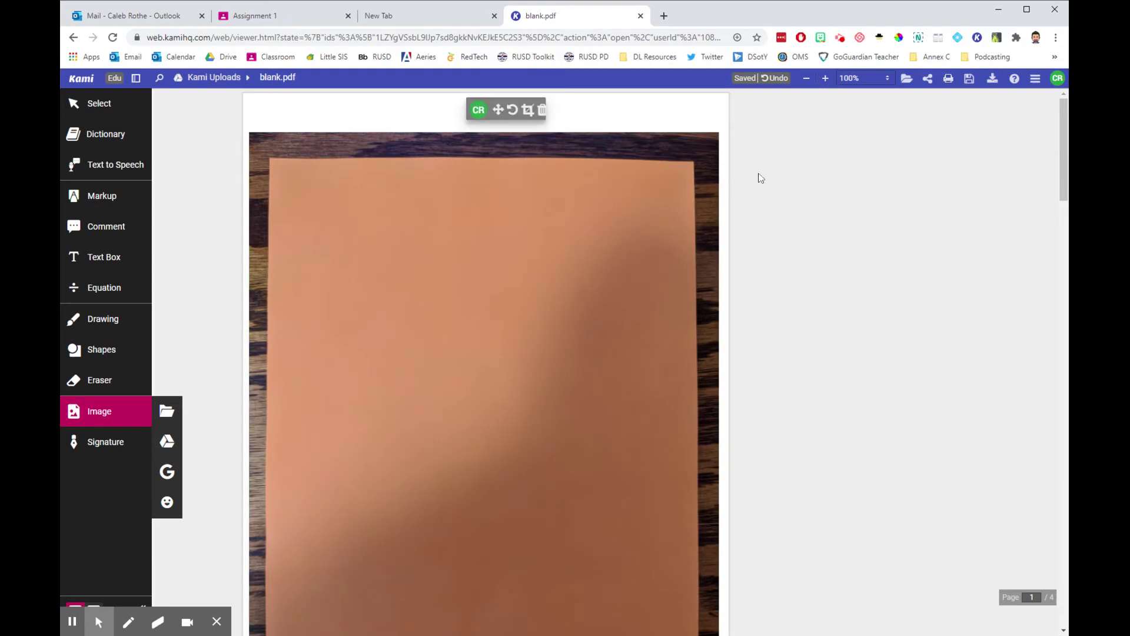
Step: Zoom to 75% and nudge the photo to fit page one
click(888, 80)
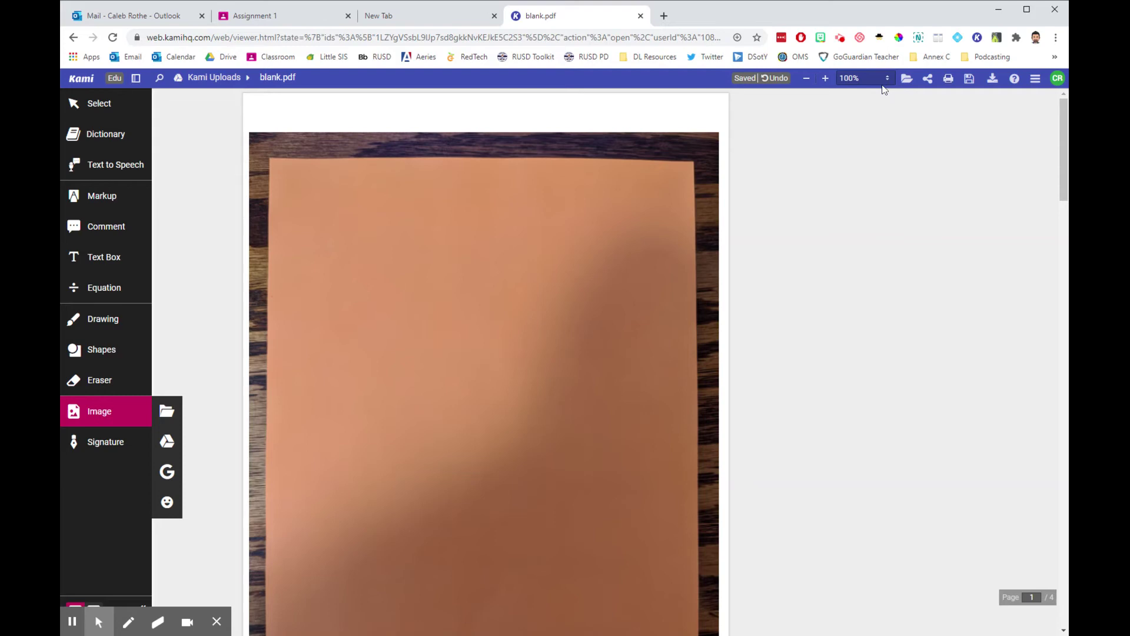
click(848, 151)
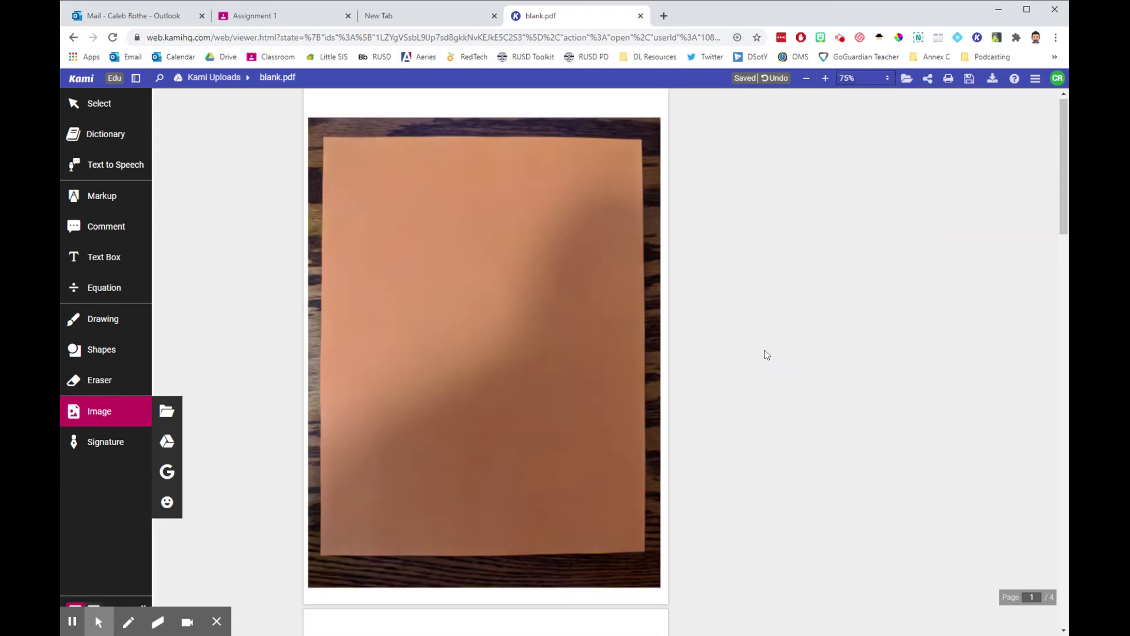
drag(440, 341, 442, 336)
click(789, 345)
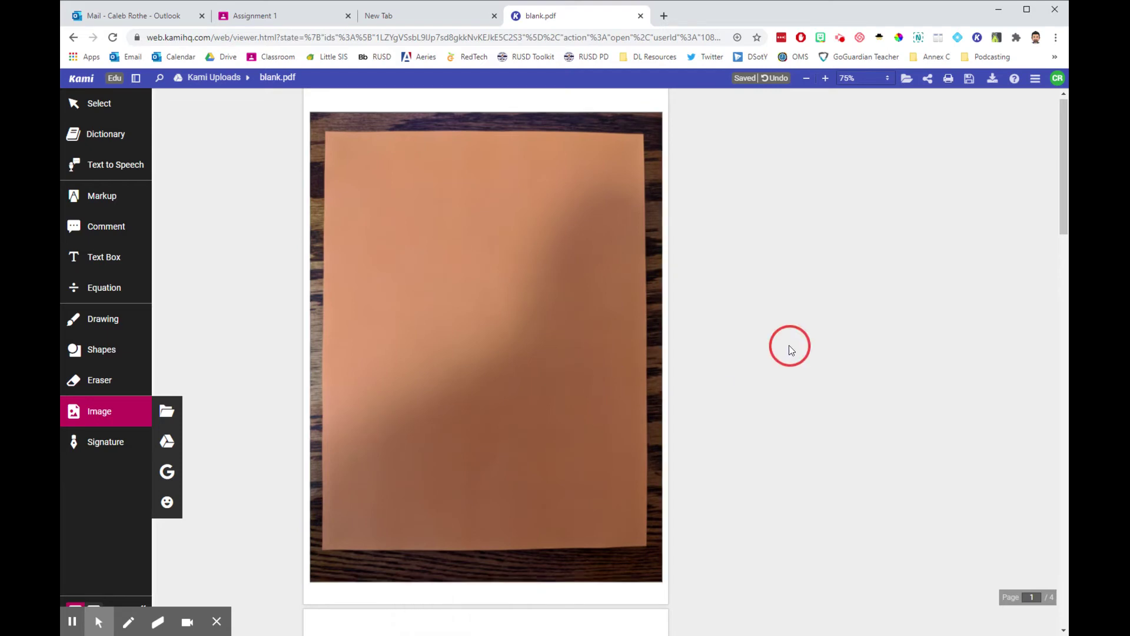
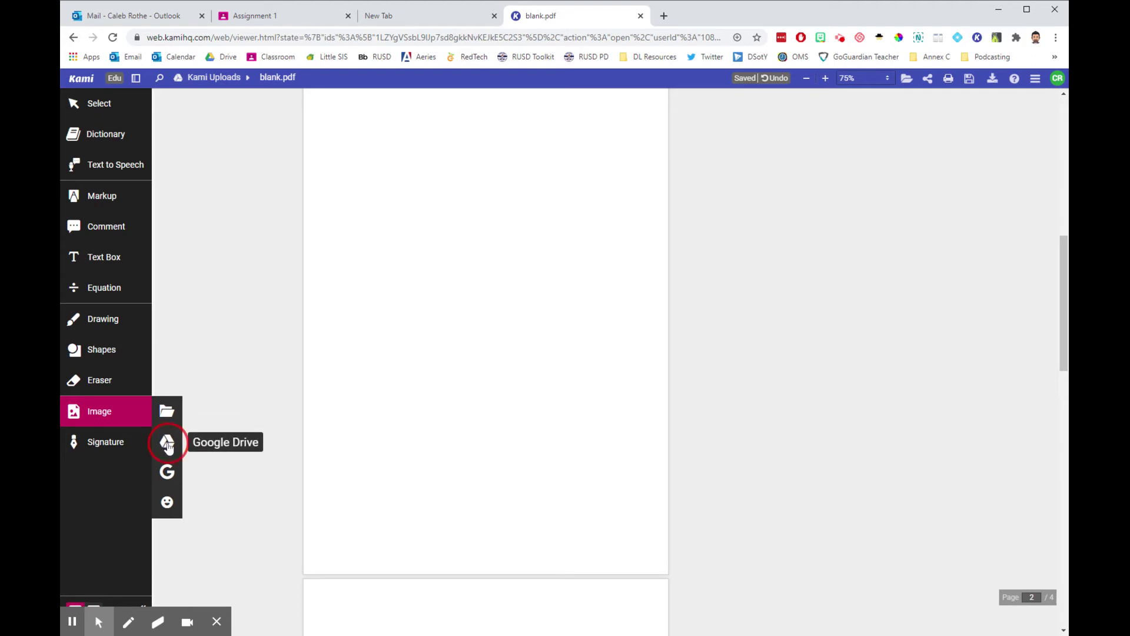
Step: Search Google Drive for 'page 2' and insert the Page 2.jpg photo into Kami
click(168, 447)
click(310, 201)
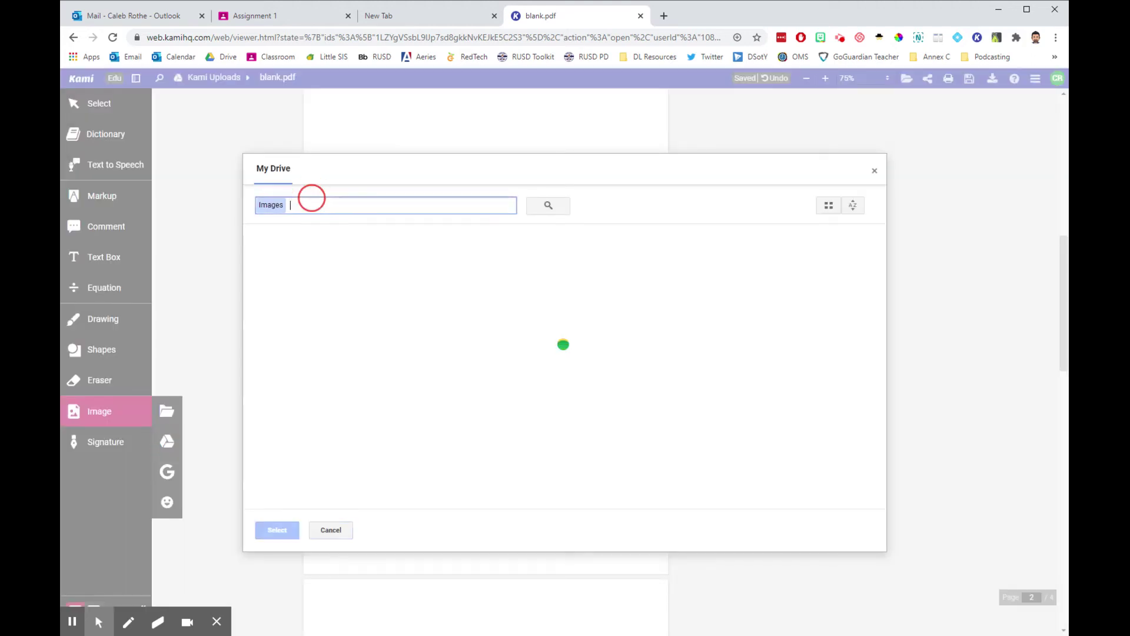
text(pag)
scroll(565, 365, down, 1)
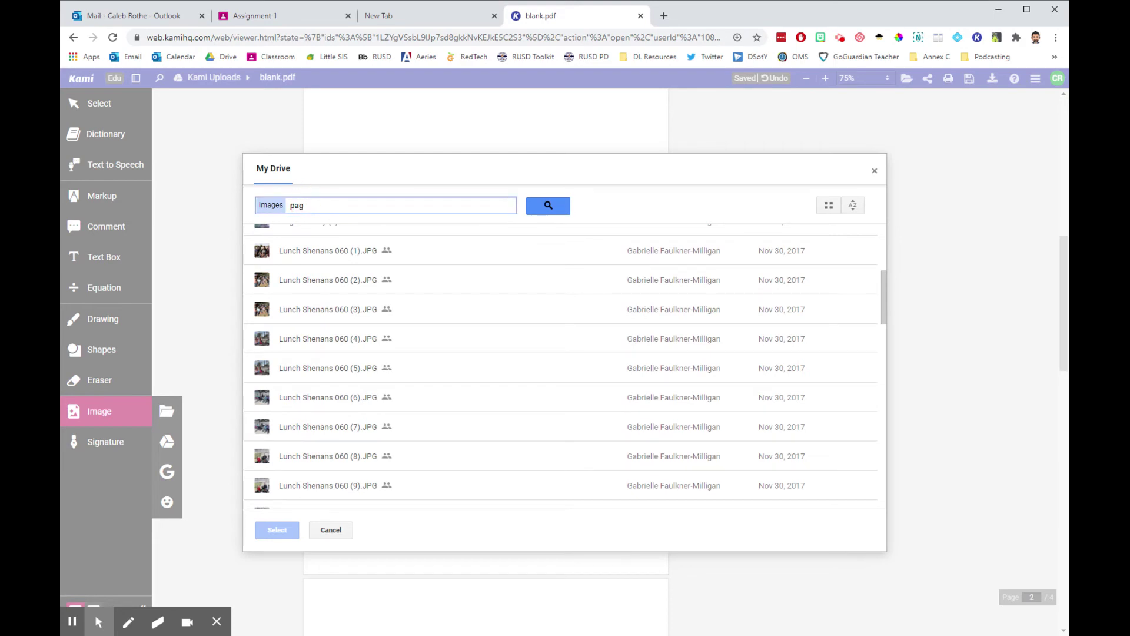
click(530, 206)
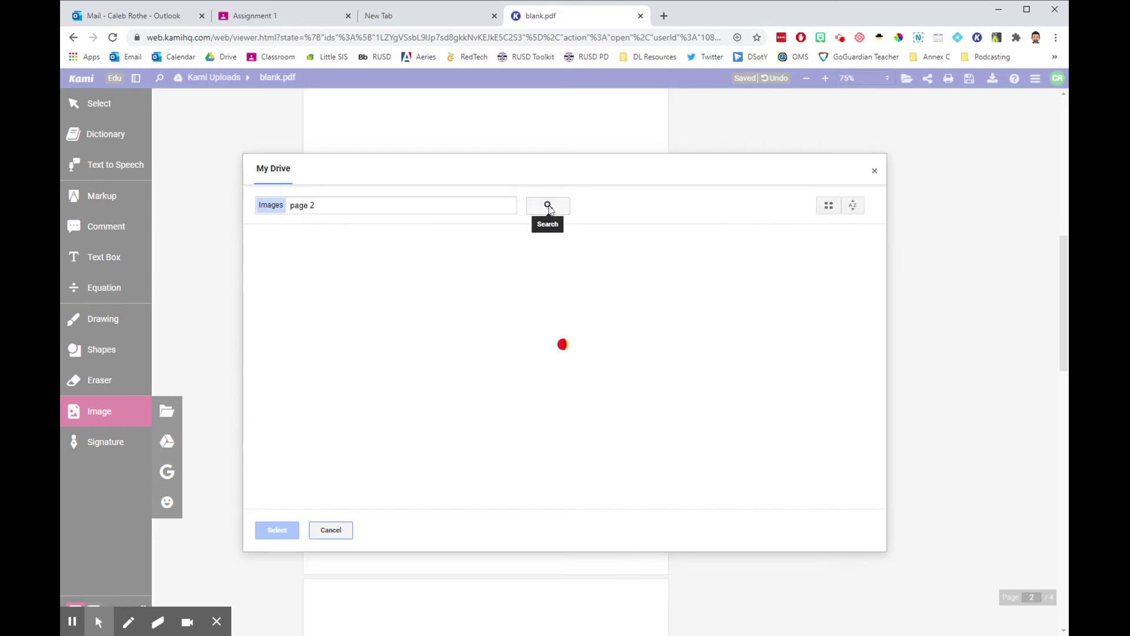
click(299, 270)
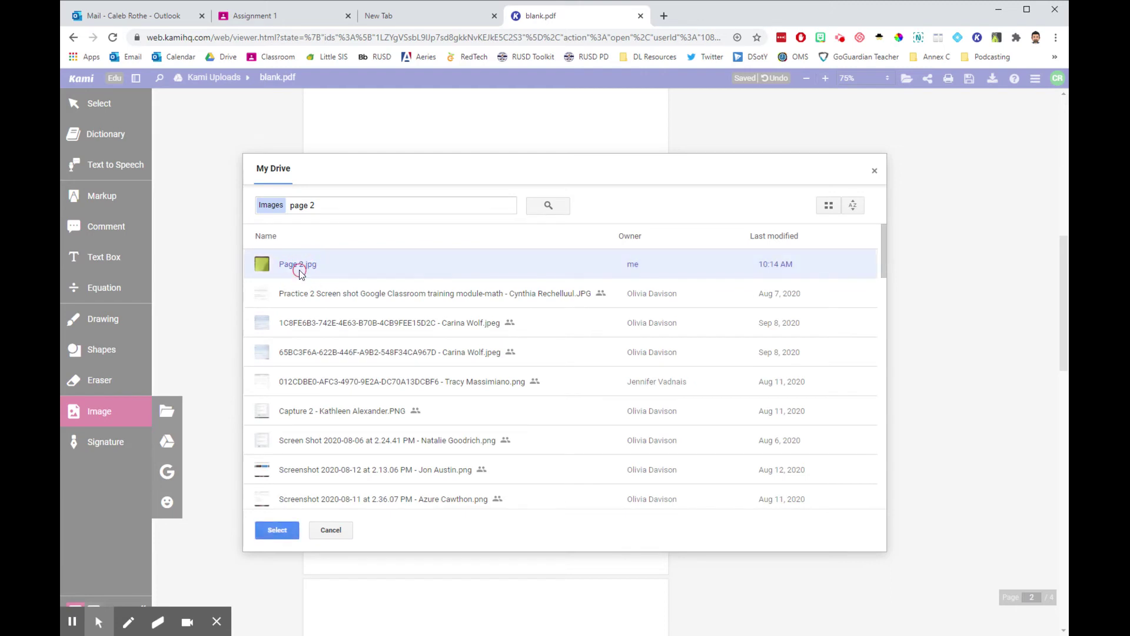
click(277, 532)
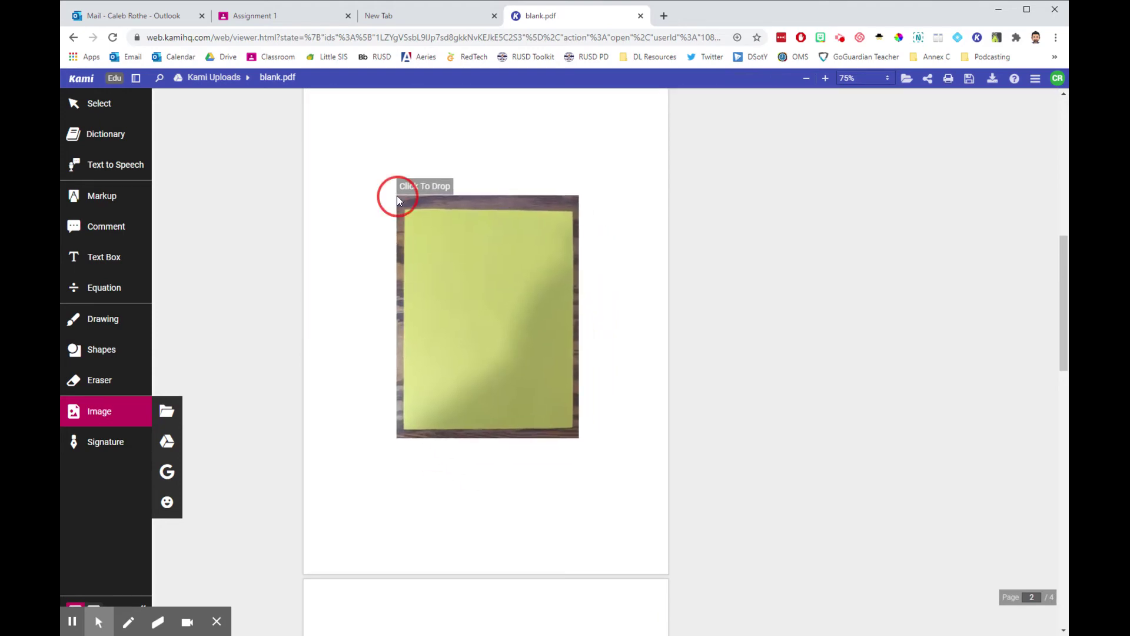
Step: Drop the green photo on page 2, move it to the top-left corner and enlarge it to fill the page
click(398, 200)
drag(479, 291, 391, 175)
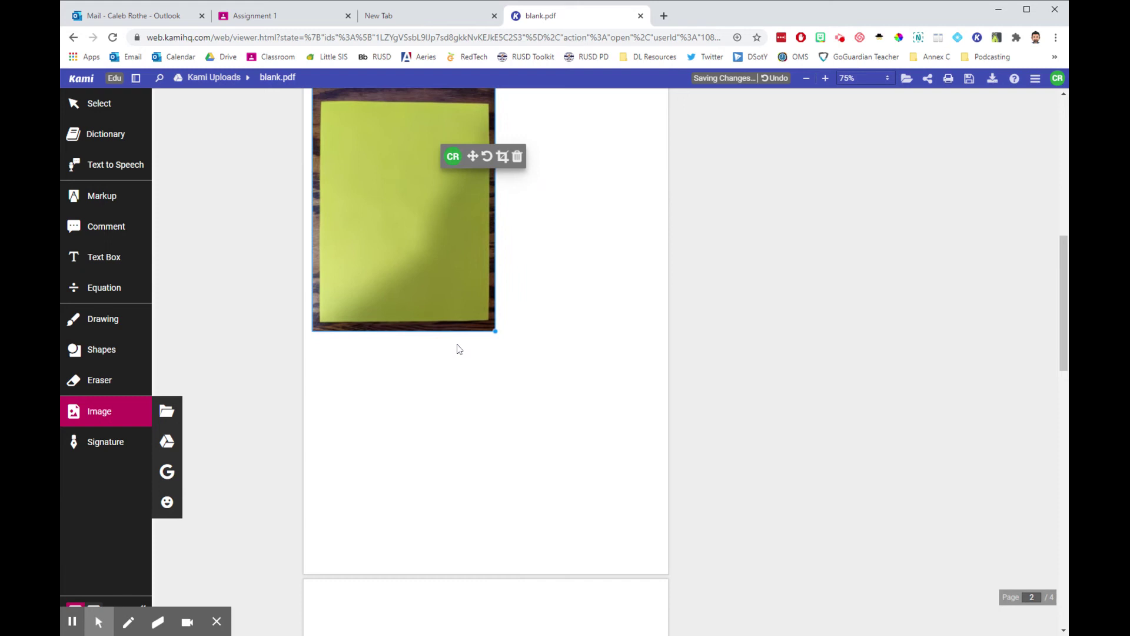
drag(495, 331, 654, 566)
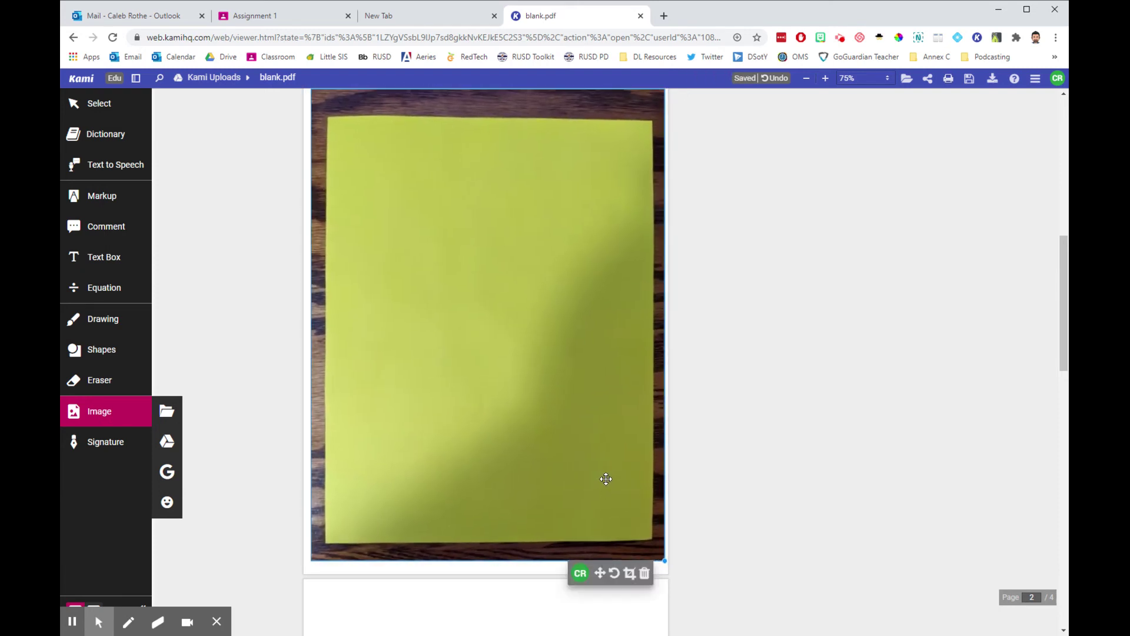
click(856, 434)
Step: Check the green photo on page 2 and the peach photo on page 1 by selecting and deselecting each
scroll(856, 433, up, 3)
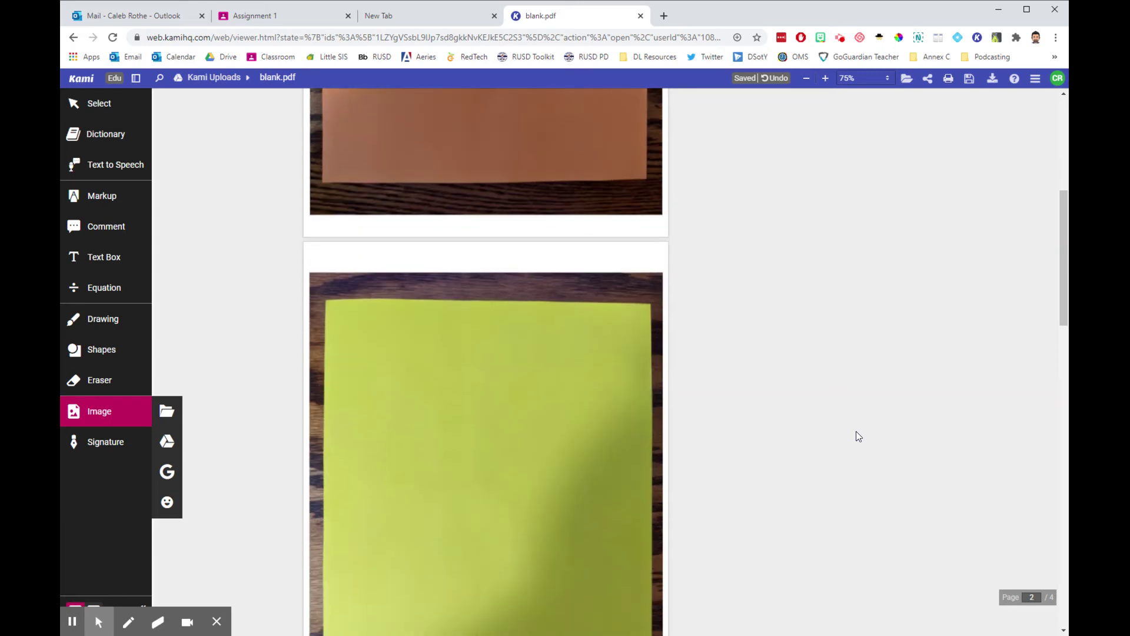
scroll(856, 433, down, 2)
click(518, 427)
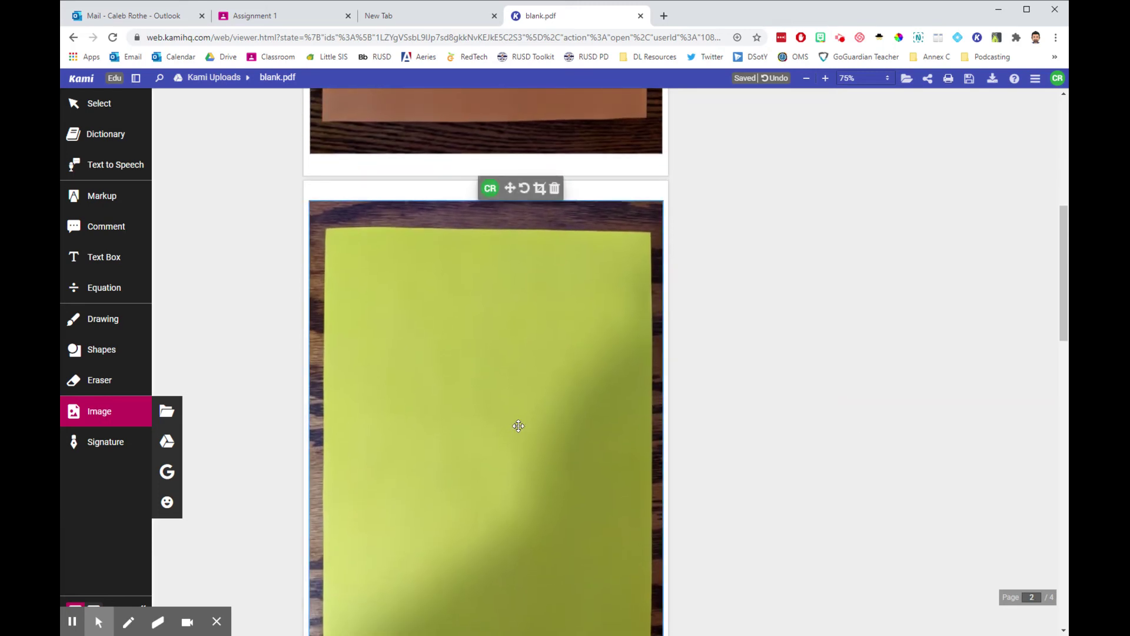
click(721, 397)
scroll(480, 424, up, 1)
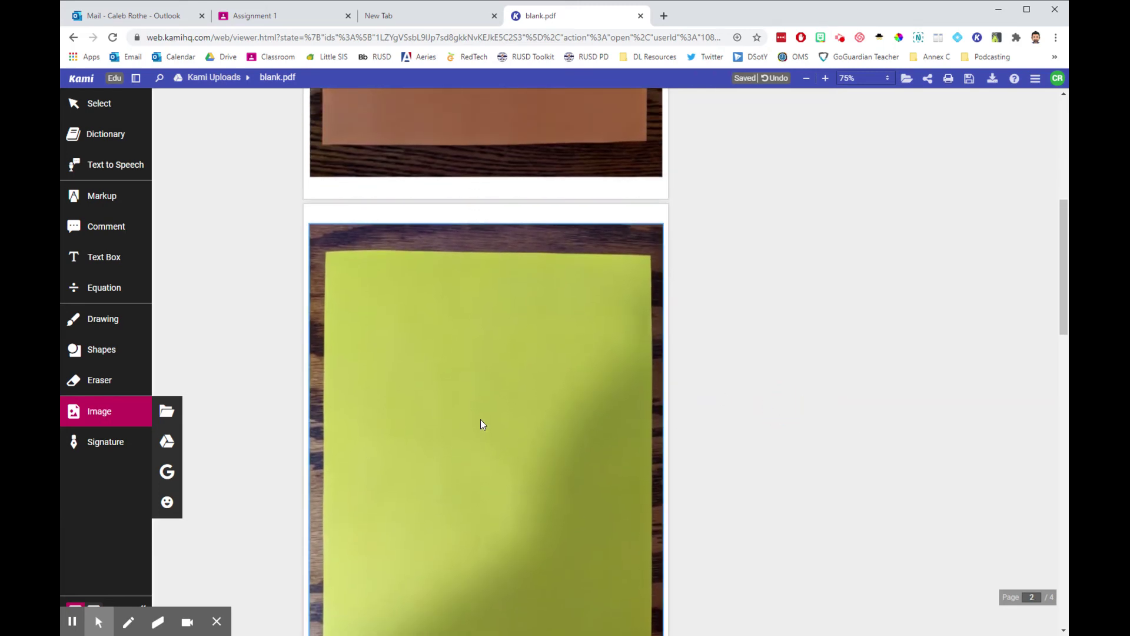
scroll(481, 424, up, 5)
click(480, 424)
scroll(480, 424, up, 2)
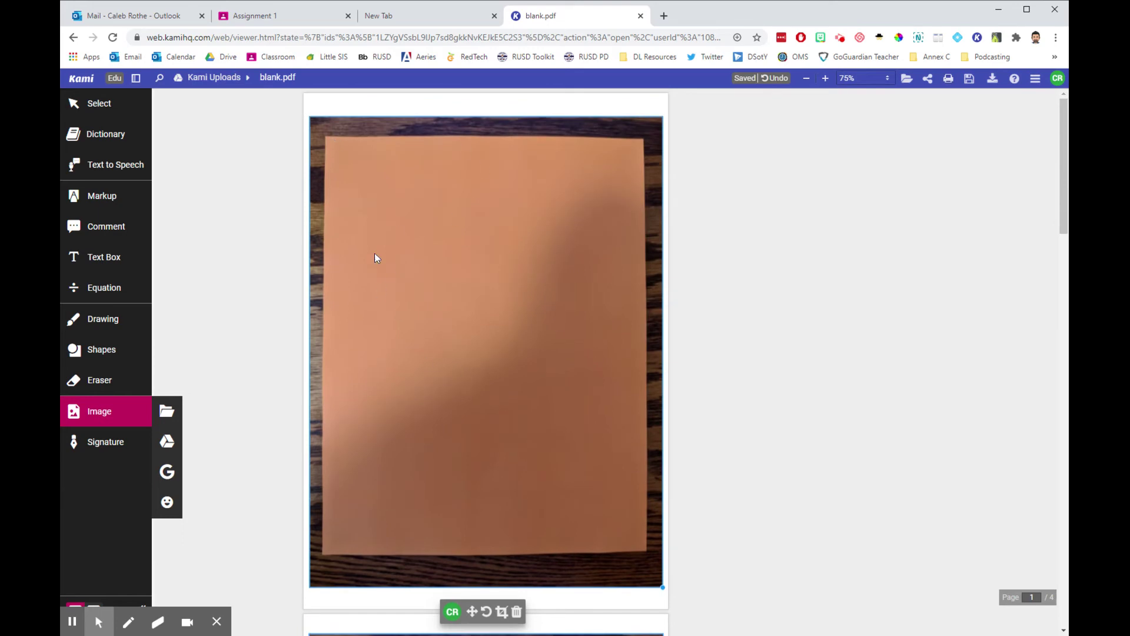
click(236, 277)
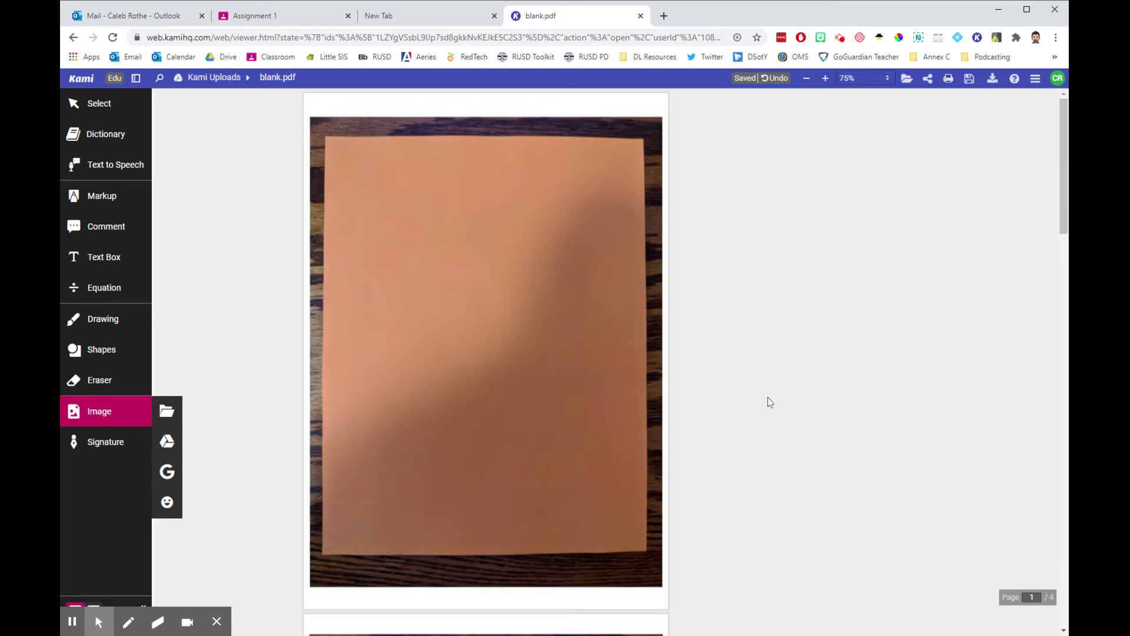
Step: Scroll through the four pages of blank.pdf to review which pages hold photos
scroll(797, 450, down, 3)
scroll(797, 450, down, 5)
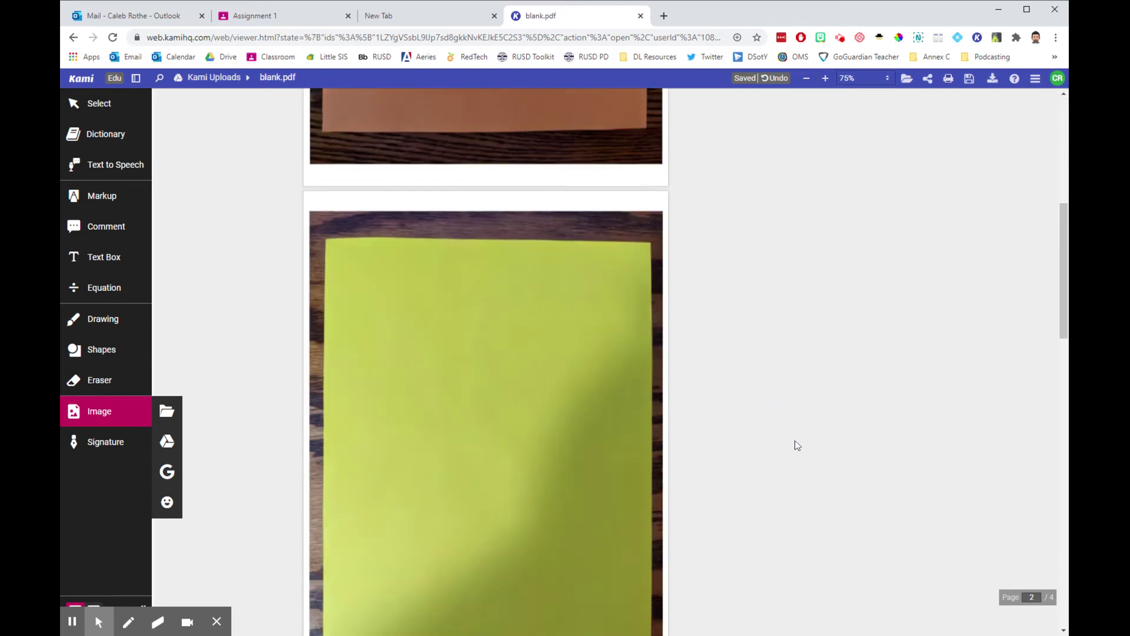
scroll(796, 448, down, 3)
scroll(797, 445, up, 2)
scroll(752, 429, down, 5)
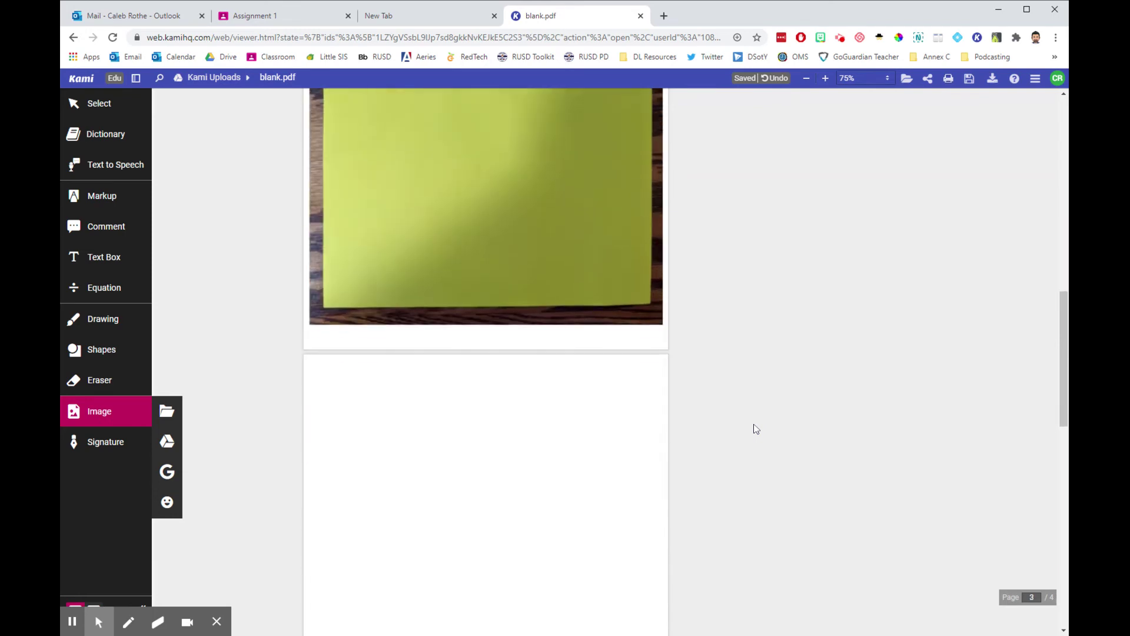
scroll(753, 429, down, 5)
scroll(754, 429, down, 1)
scroll(535, 396, down, 5)
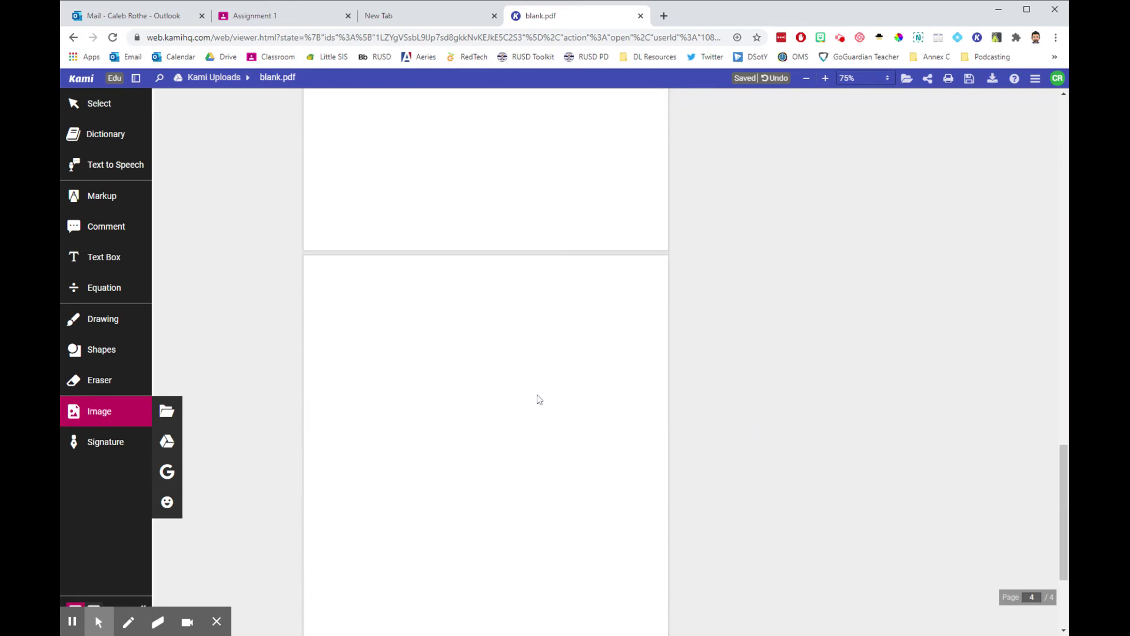
scroll(414, 539, down, 2)
scroll(431, 530, down, 2)
scroll(739, 368, up, 10)
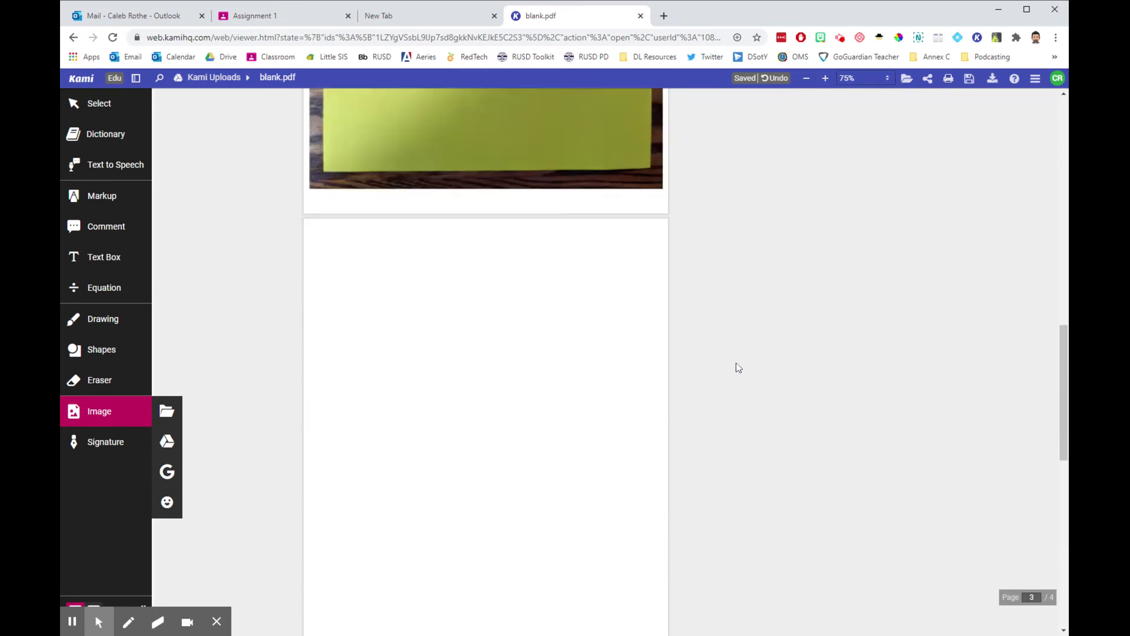
scroll(739, 368, up, 8)
scroll(738, 368, up, 5)
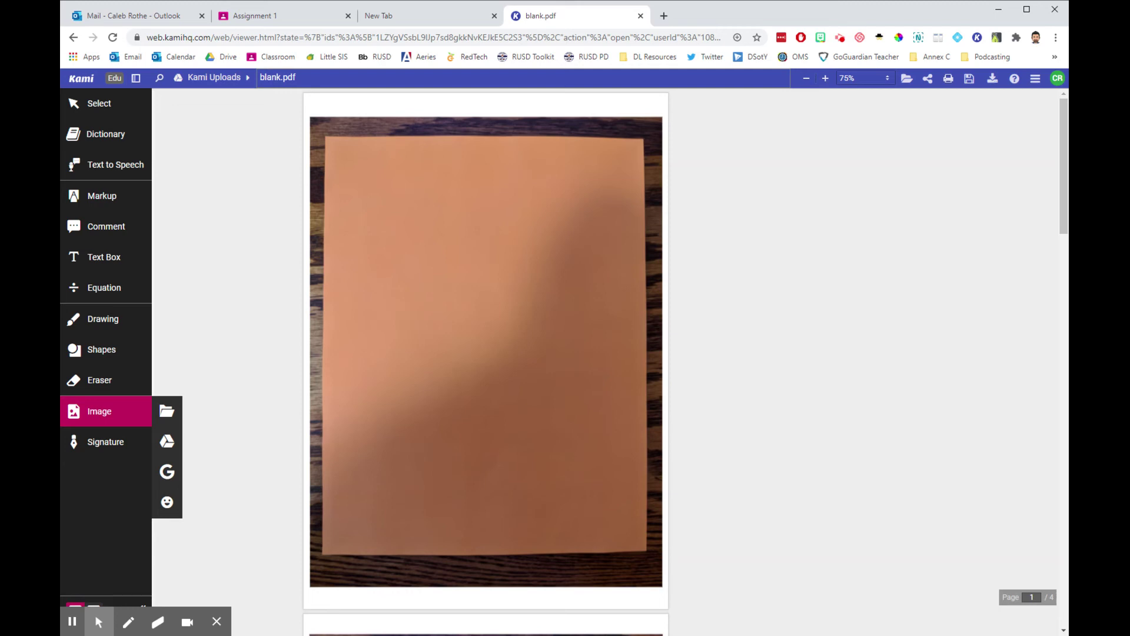
Step: Rename the document from 'blank' to 'Assignment 1'
click(274, 79)
double_click(274, 79)
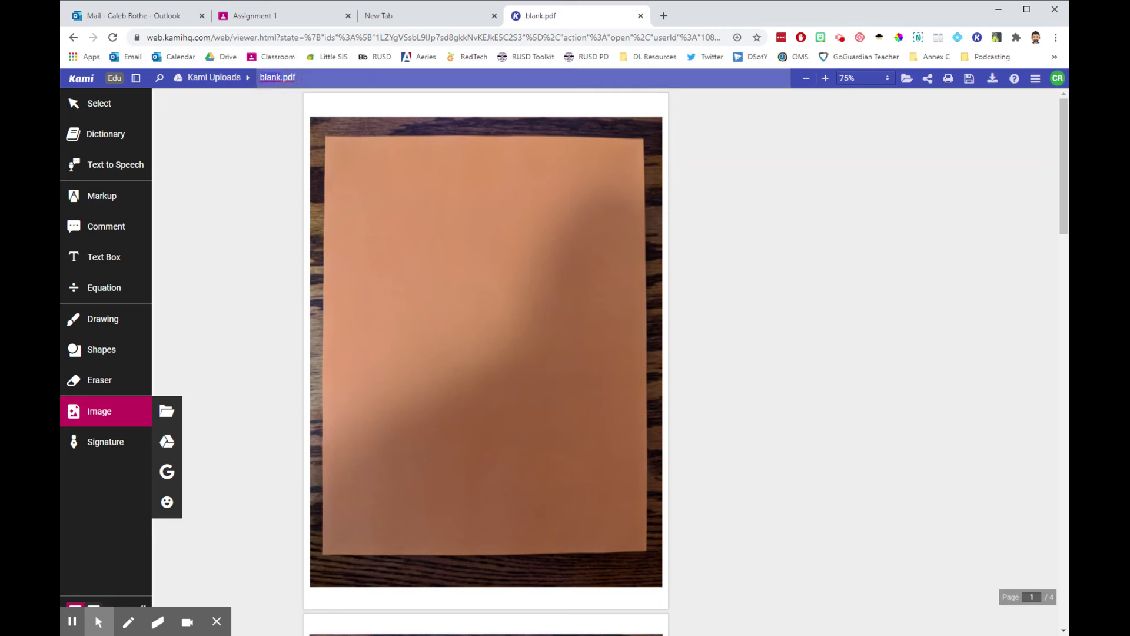
text(Assignment)
text( 1)
key(Return)
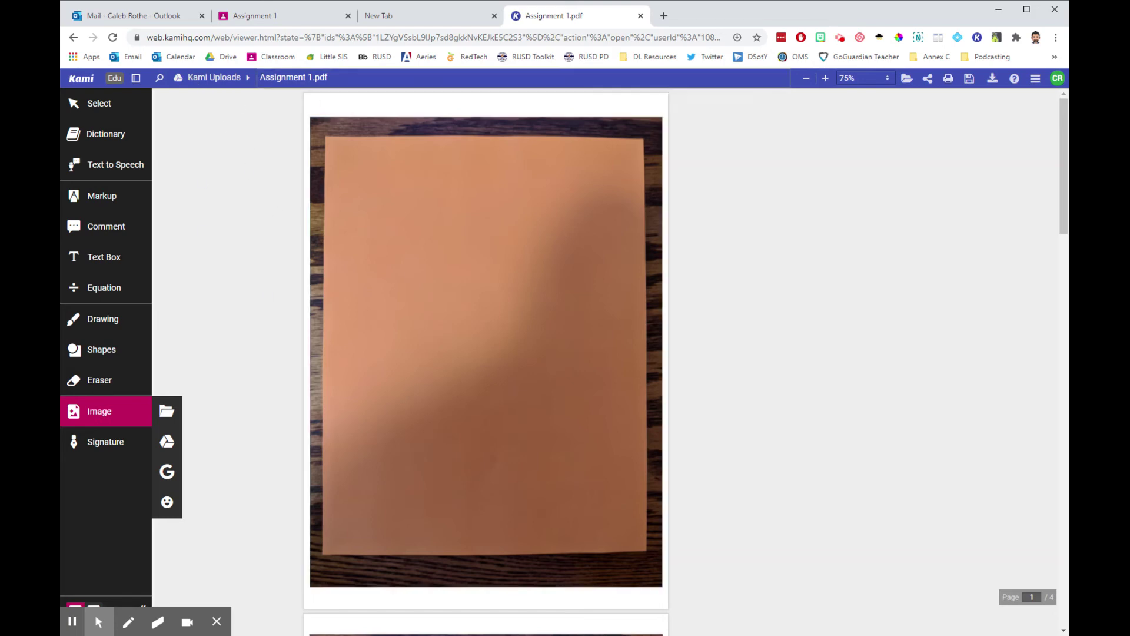
Step: Scroll through all four pages and select the orange photo on page 1
scroll(810, 348, down, 3)
scroll(809, 348, down, 5)
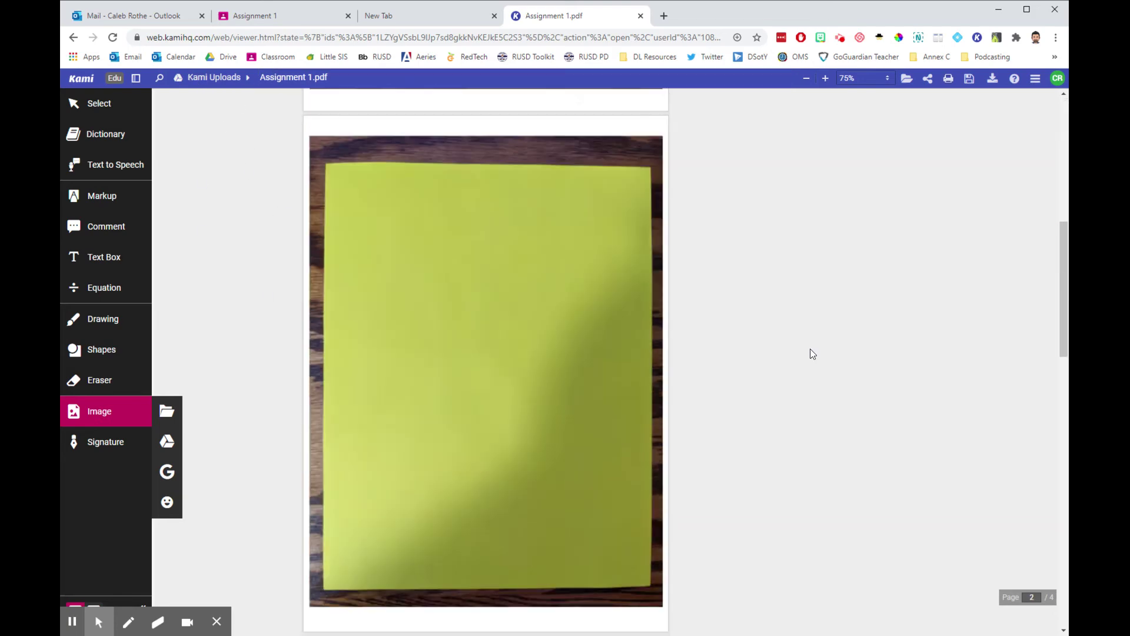
scroll(810, 349, down, 5)
scroll(810, 349, down, 5)
scroll(809, 349, down, 5)
scroll(810, 349, down, 3)
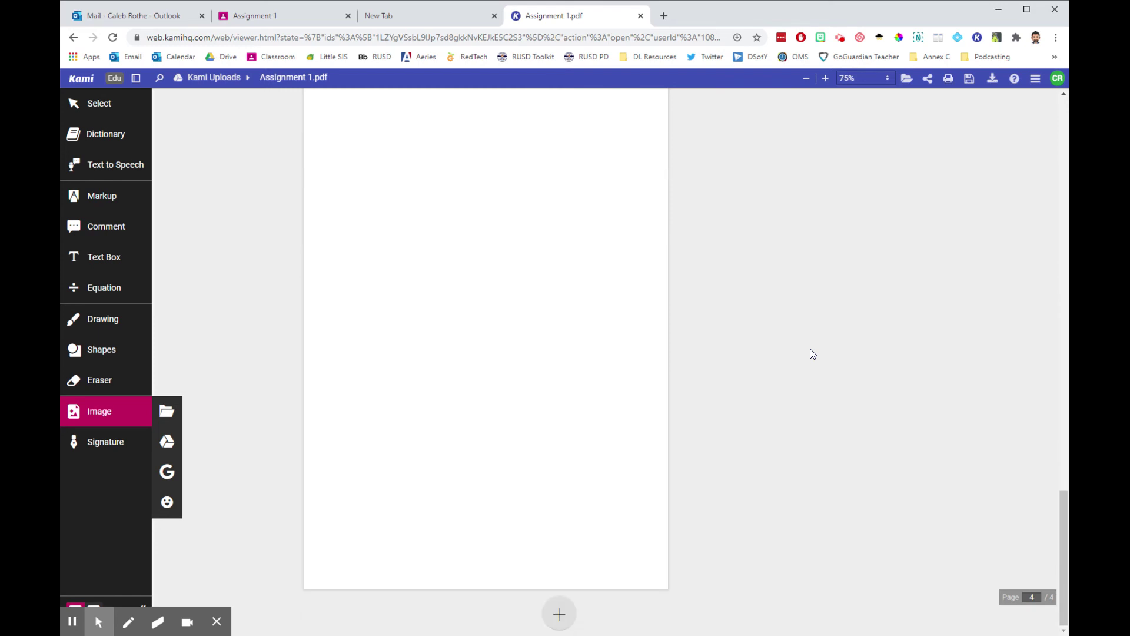
scroll(809, 353, up, 8)
scroll(810, 353, up, 7)
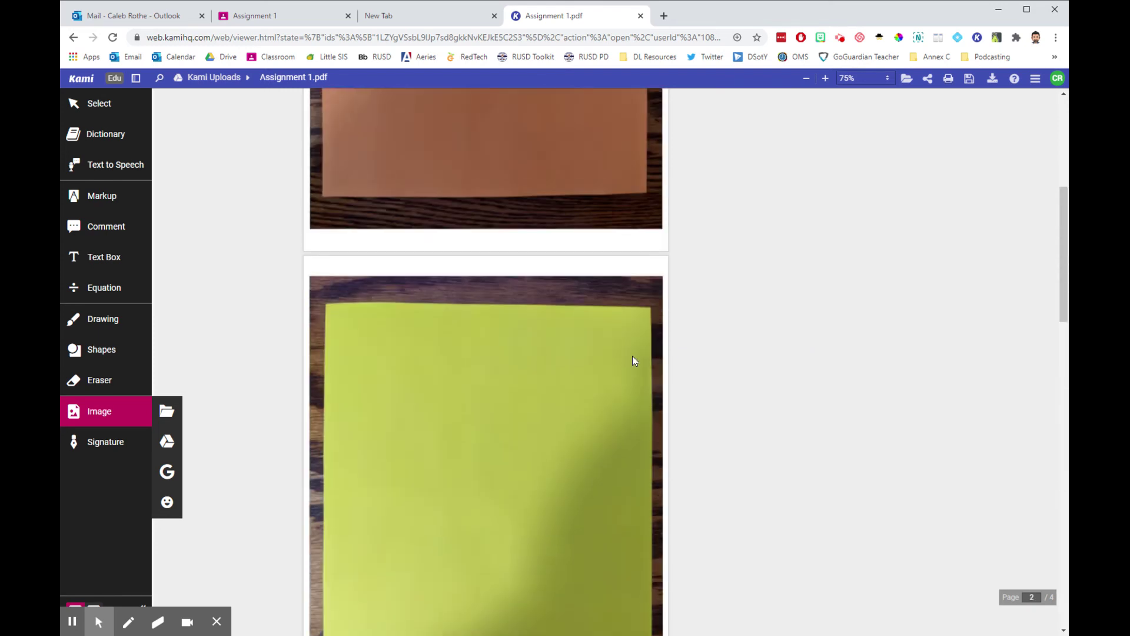
scroll(683, 397, up, 5)
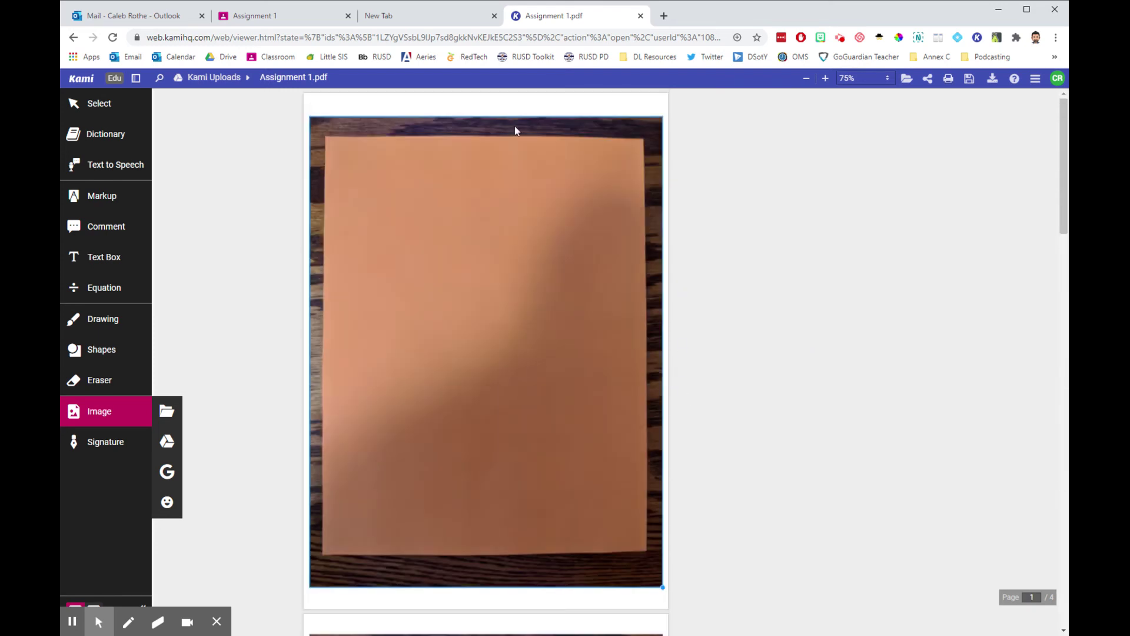
click(477, 218)
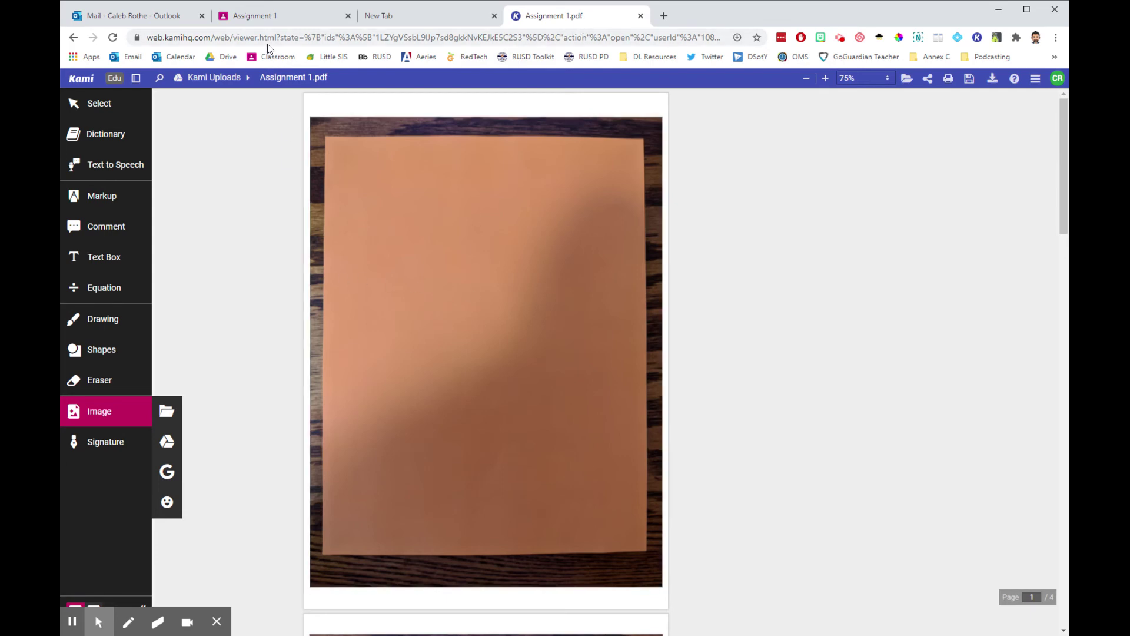
Step: On the Assignment 1 Classroom page, choose Google Drive under Add or create in Your work
click(273, 20)
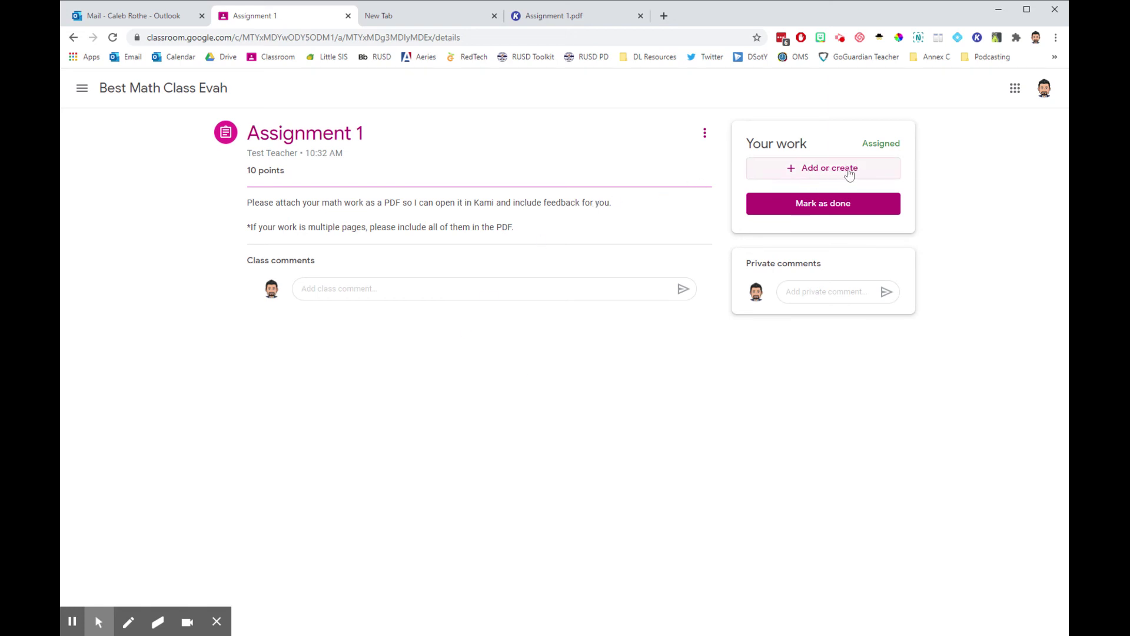
click(814, 175)
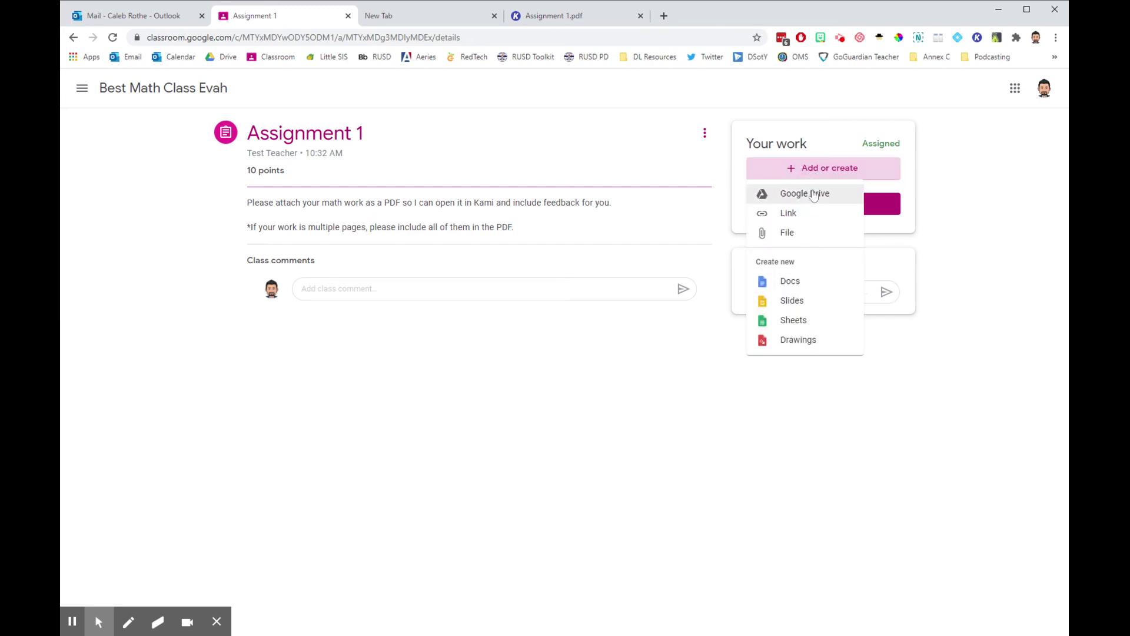
click(803, 201)
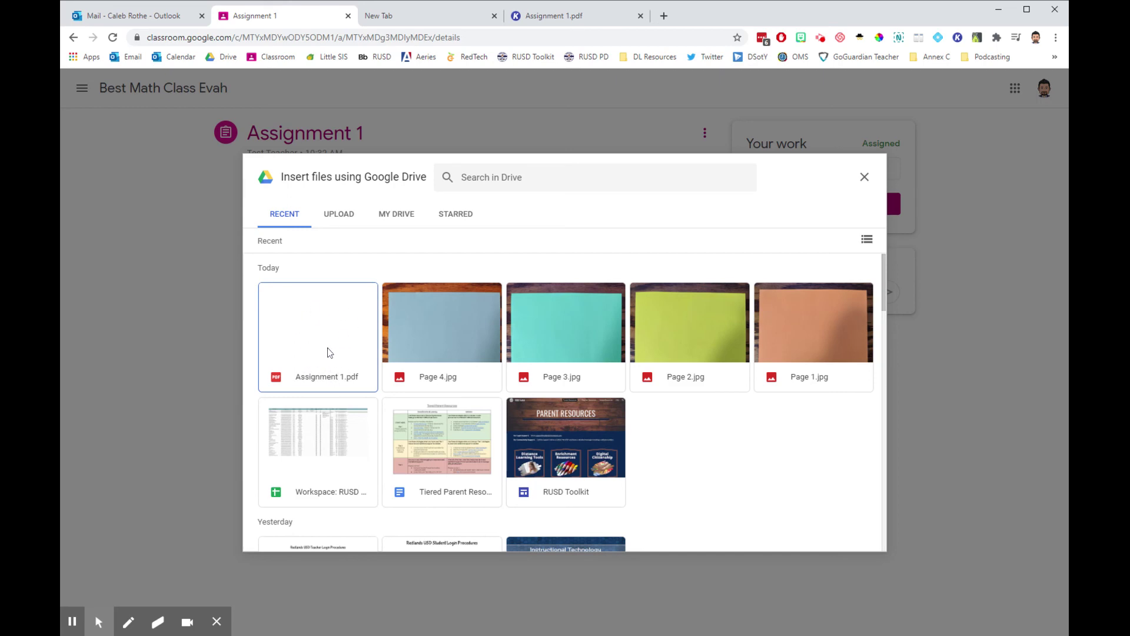
Step: Insert Assignment 1.pdf from My Drive's Kami Uploads folder as the assignment's work
click(400, 219)
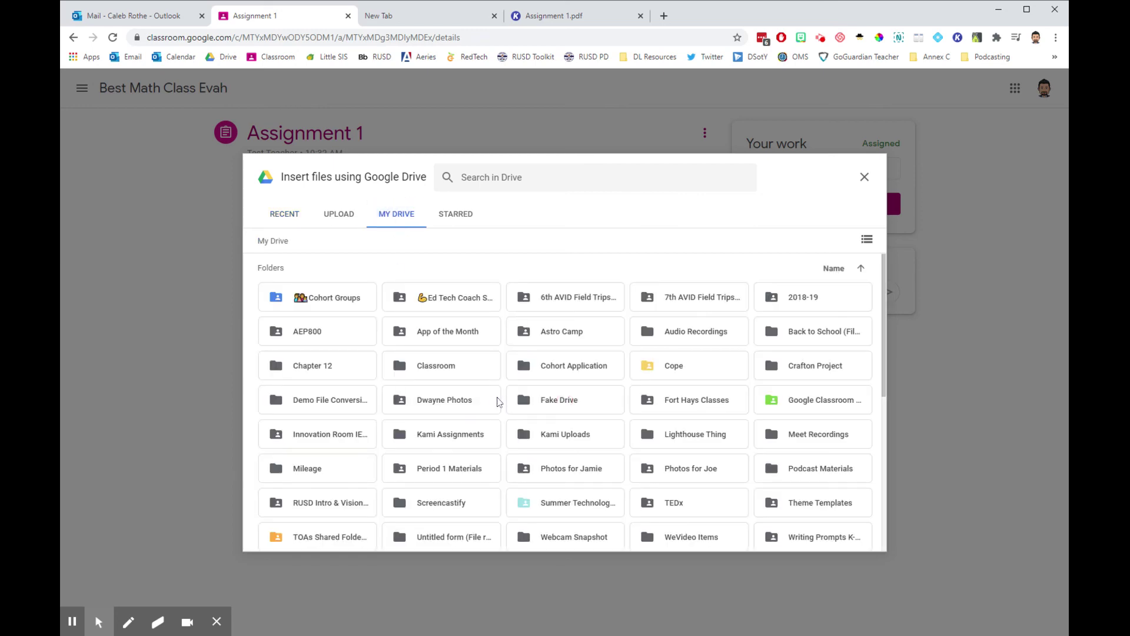
click(578, 439)
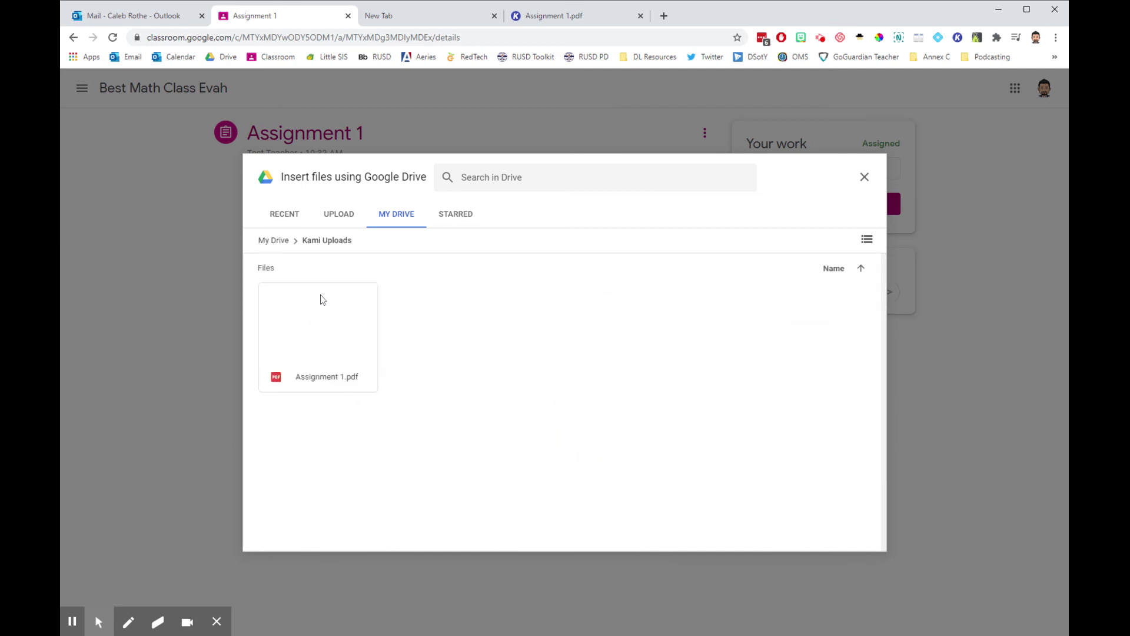
click(318, 339)
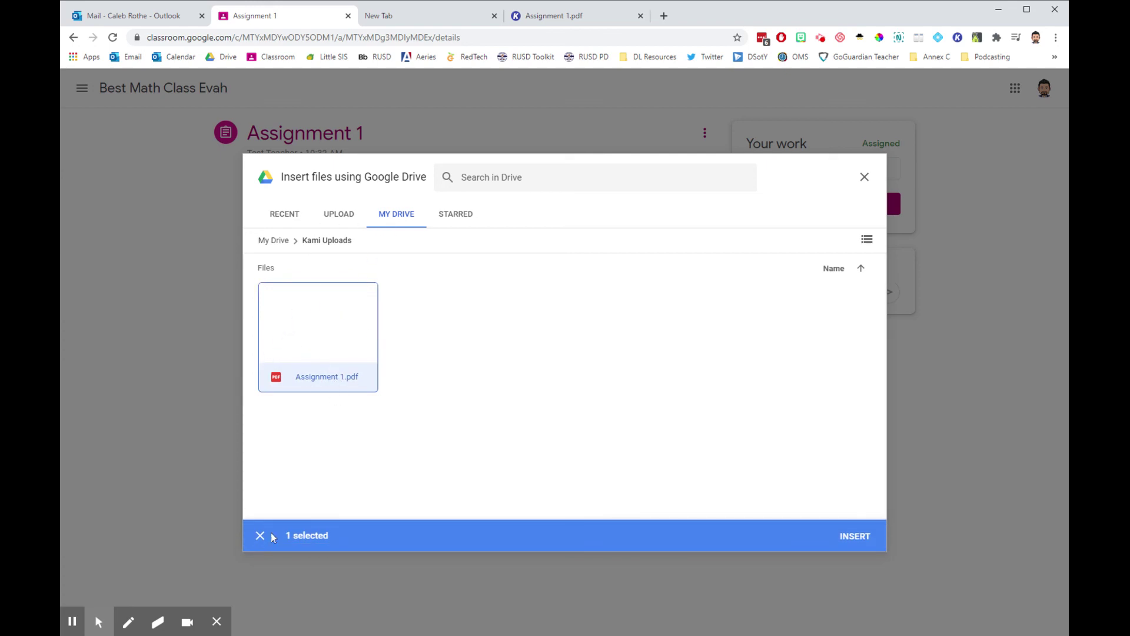
click(854, 537)
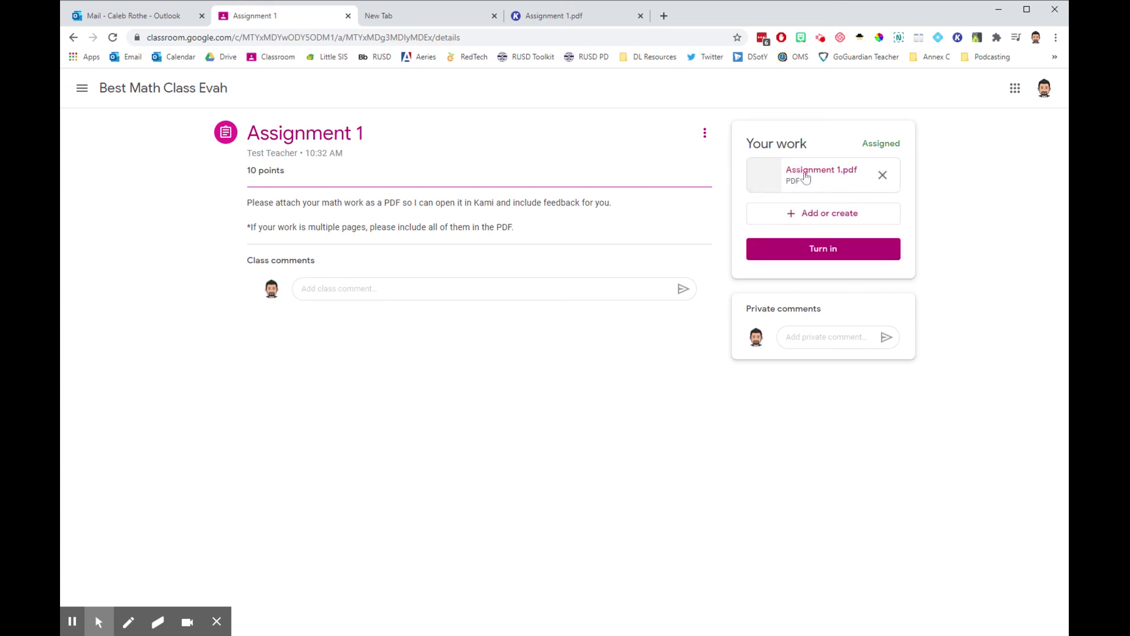
Step: Turn in Assignment 1 and confirm the submission
click(823, 252)
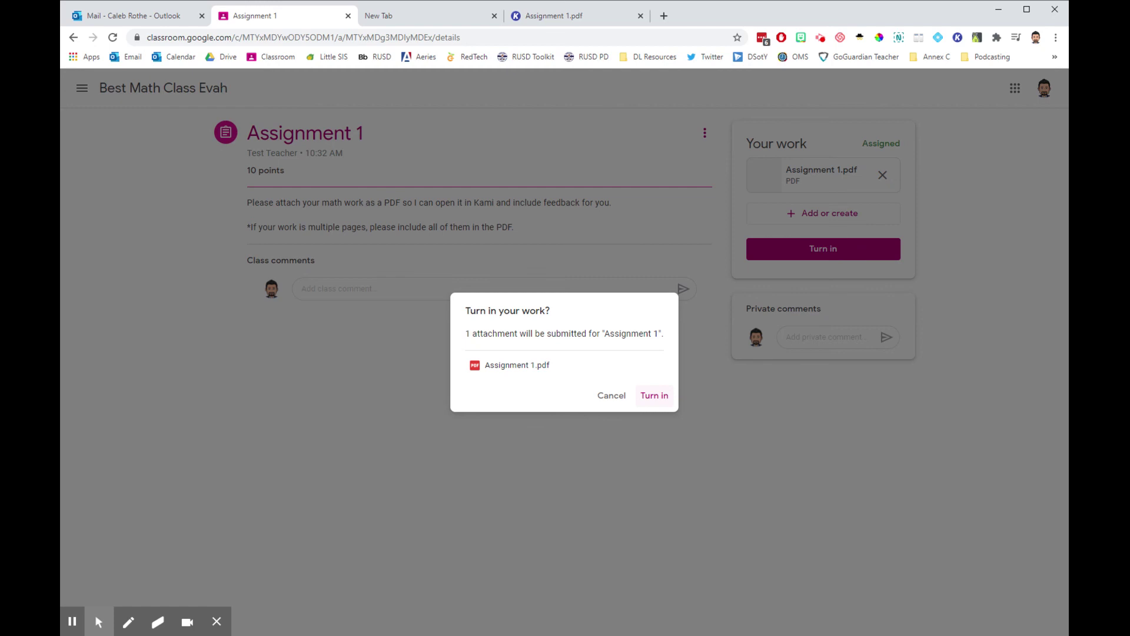
click(653, 396)
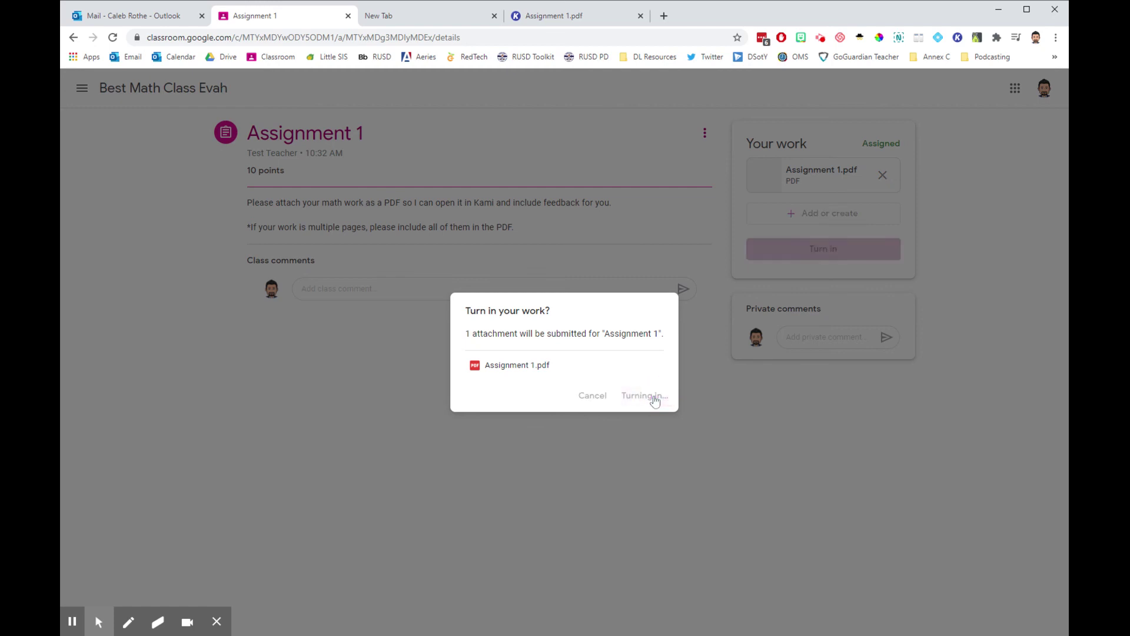